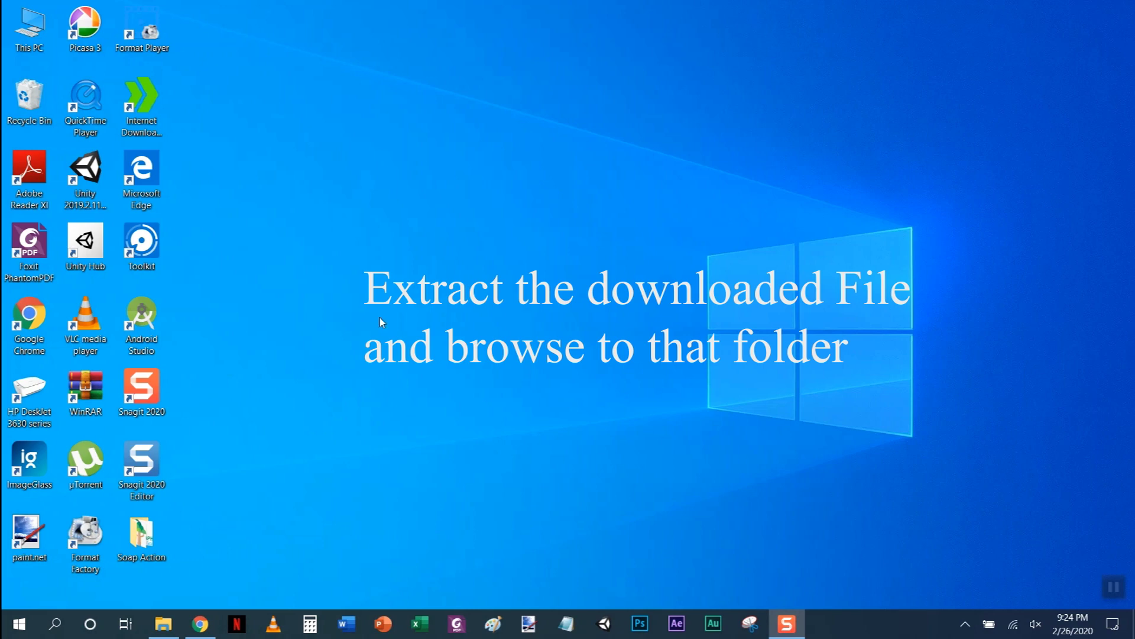
# Open and maximize the Soap Action folder, then install Soap Bubbles by Sko4.atn into Photoshop.
pyautogui.doubleClick(157, 541)
pyautogui.doubleClick(571, 167)
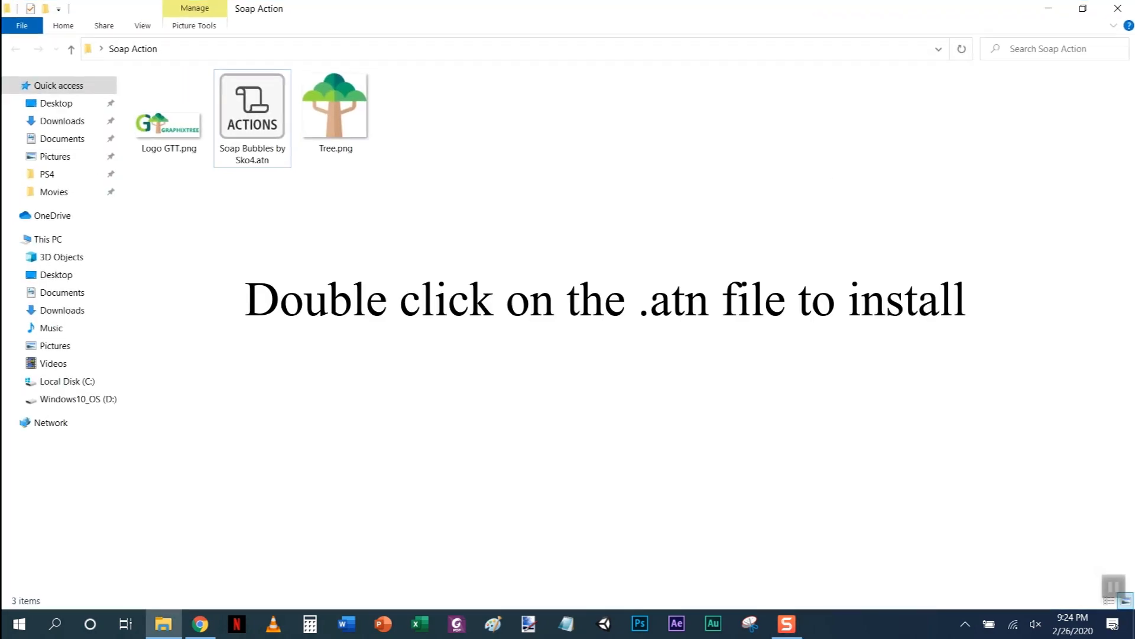
pyautogui.click(266, 153)
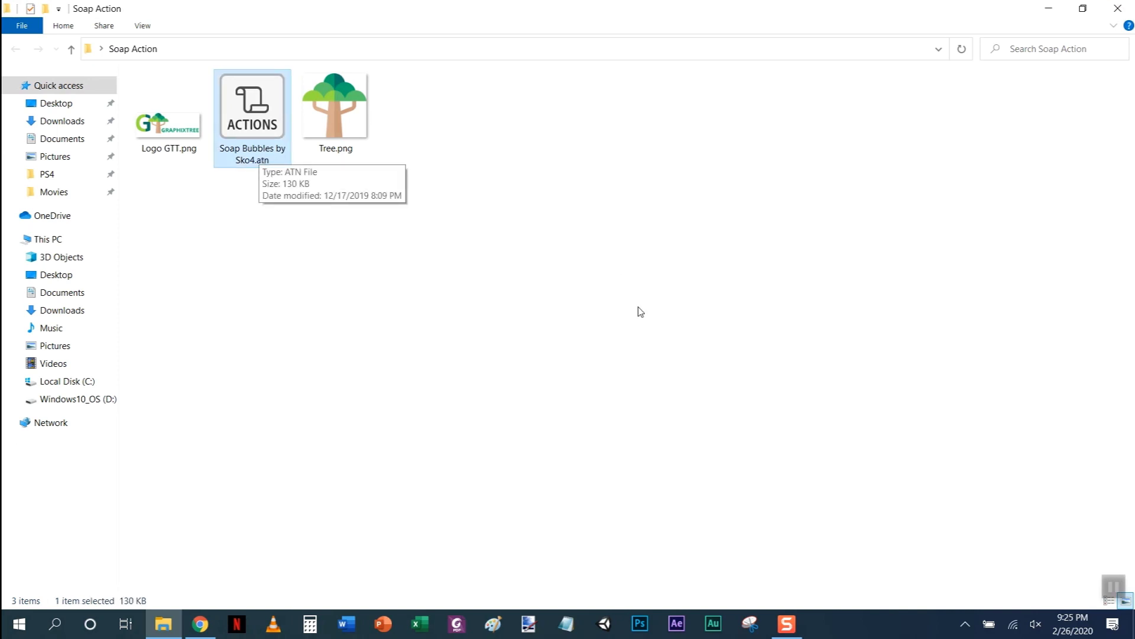
pyautogui.click(632, 624)
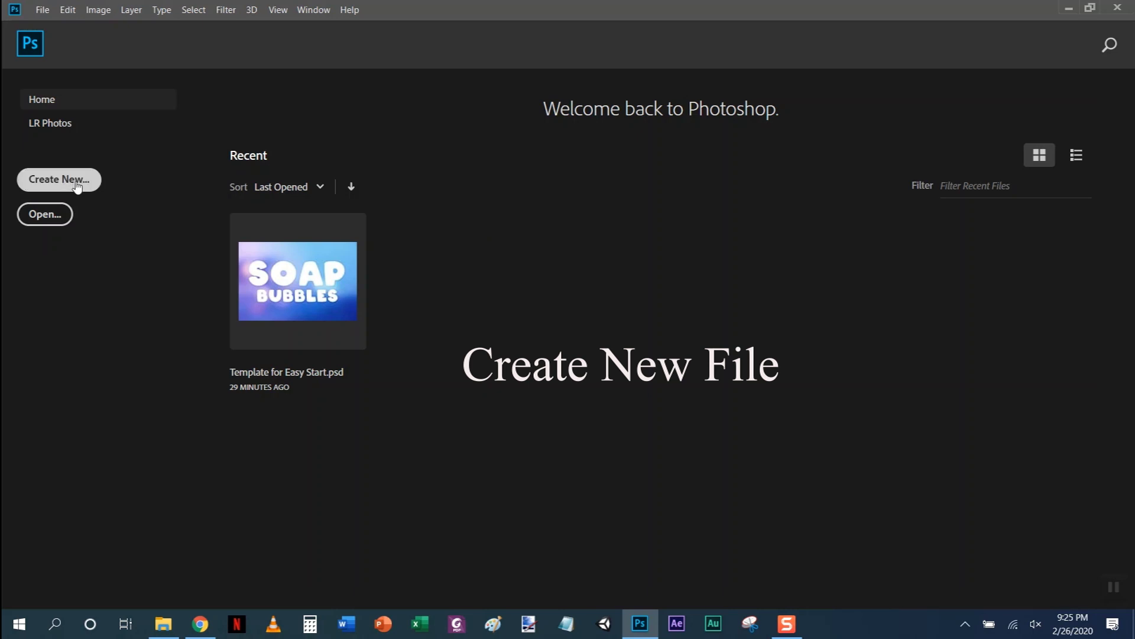
# Create a new document from the 7 × 5 in, 300 ppi preset, named 'Soap Text'.
pyautogui.hotkey('ctrl', 'n')
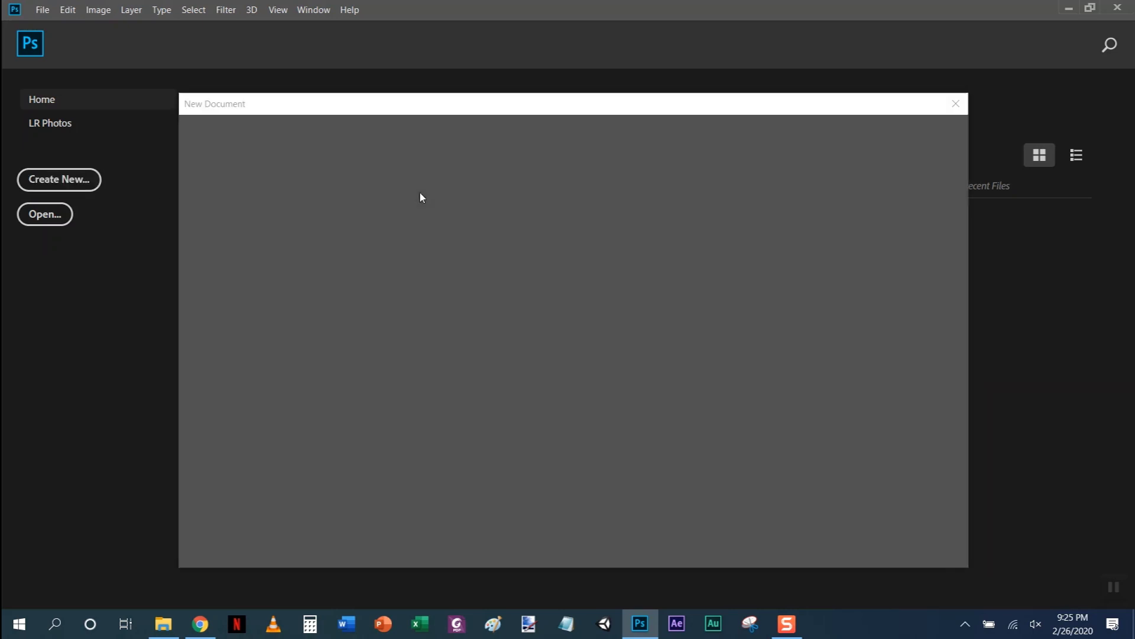
pyautogui.doubleClick(810, 194)
pyautogui.write('Soap Text')
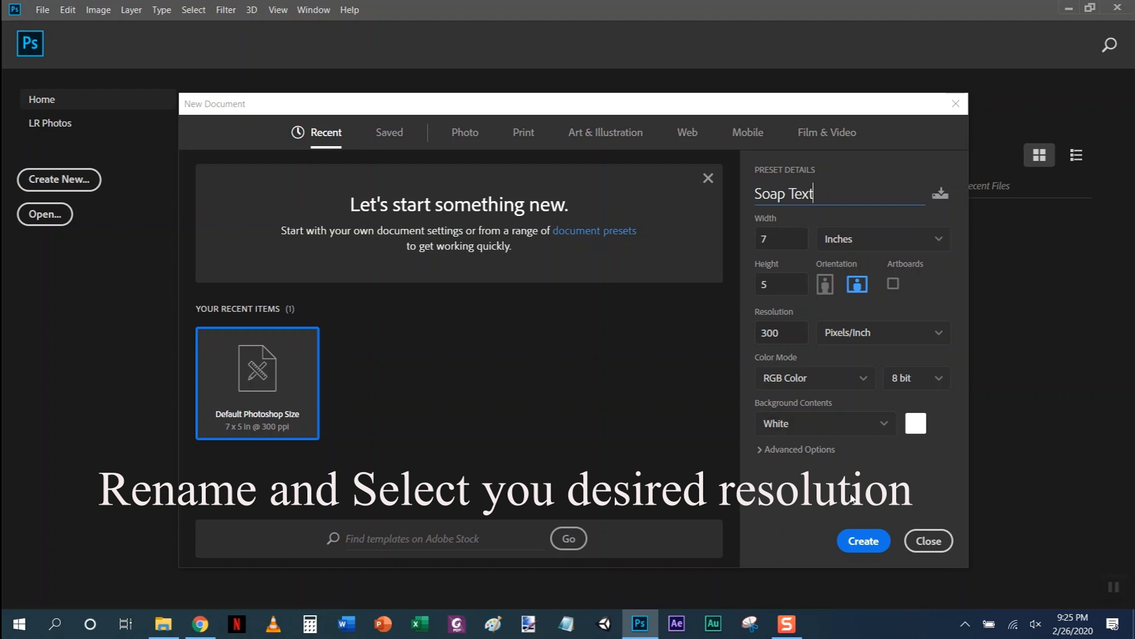
pyautogui.click(863, 542)
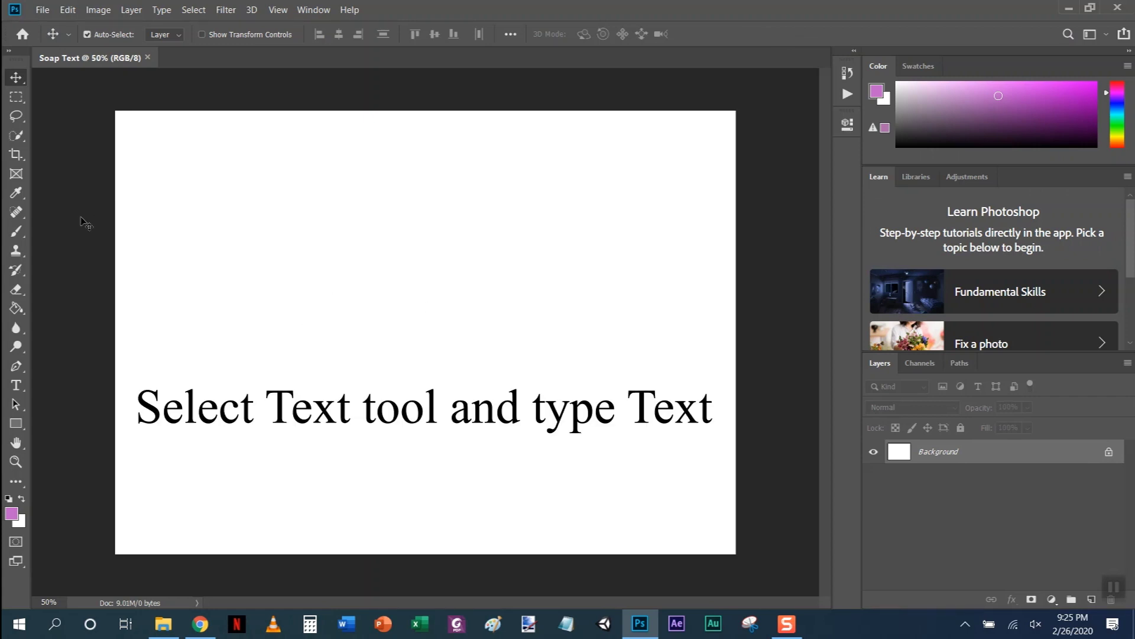
# Type GRAPHIXTRE on the canvas with the Type tool and drag it into place.
pyautogui.click(16, 385)
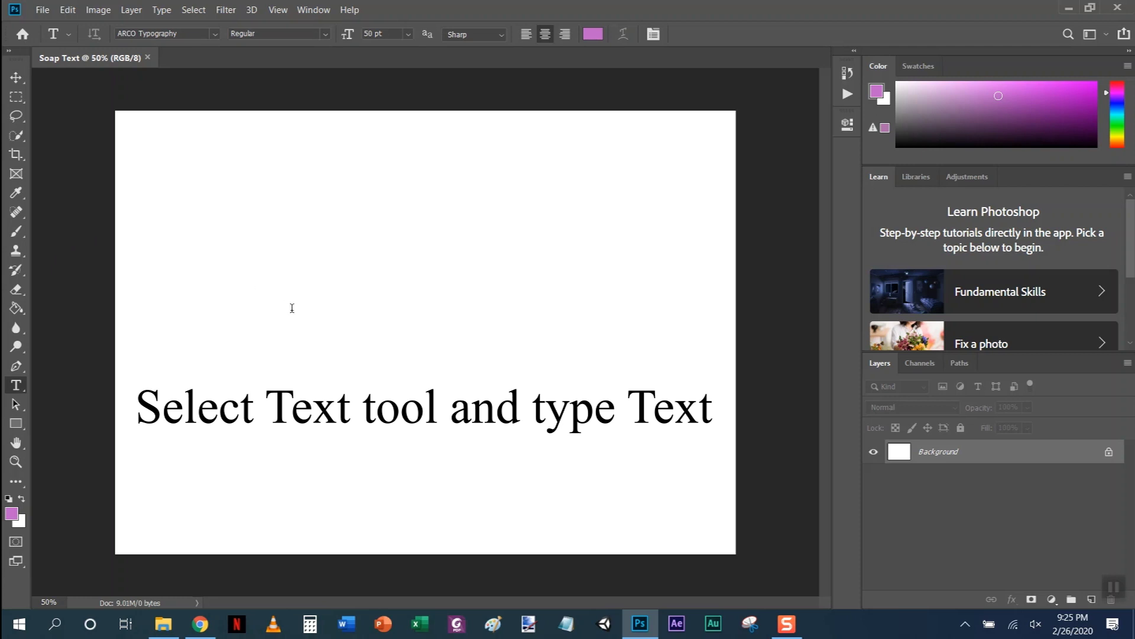
pyautogui.click(293, 308)
pyautogui.write('GRAP HIXTRE')
pyautogui.moveTo(314, 276); pyautogui.dragTo(456, 306)
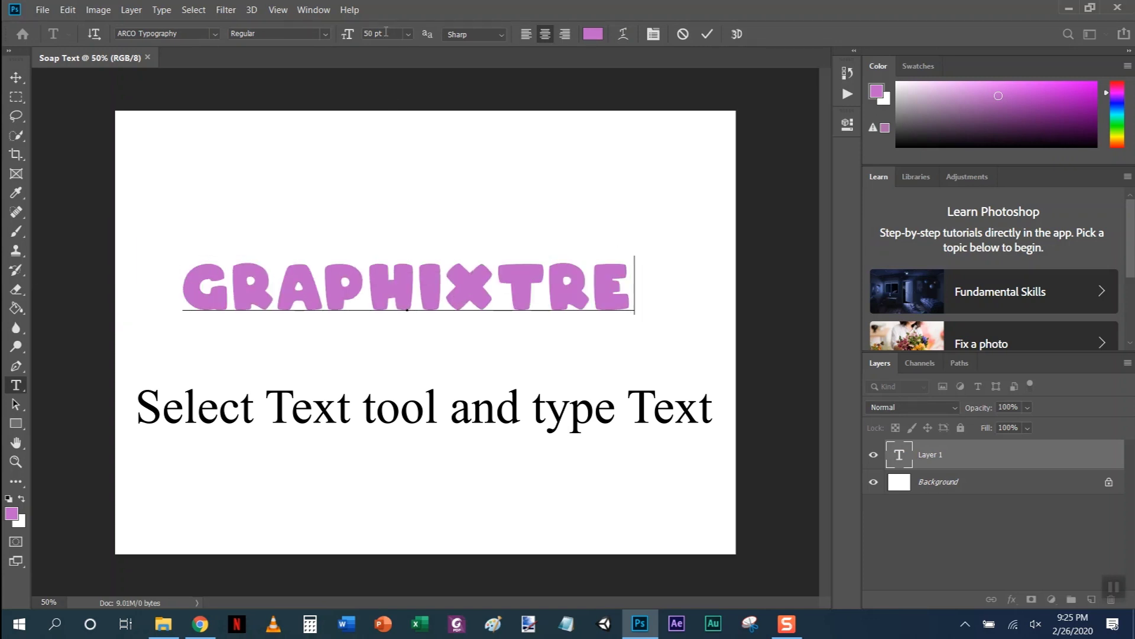
# Resize the GRAPHIXTRE text down to 60 pt and nudge it into position.
pyautogui.write('80')
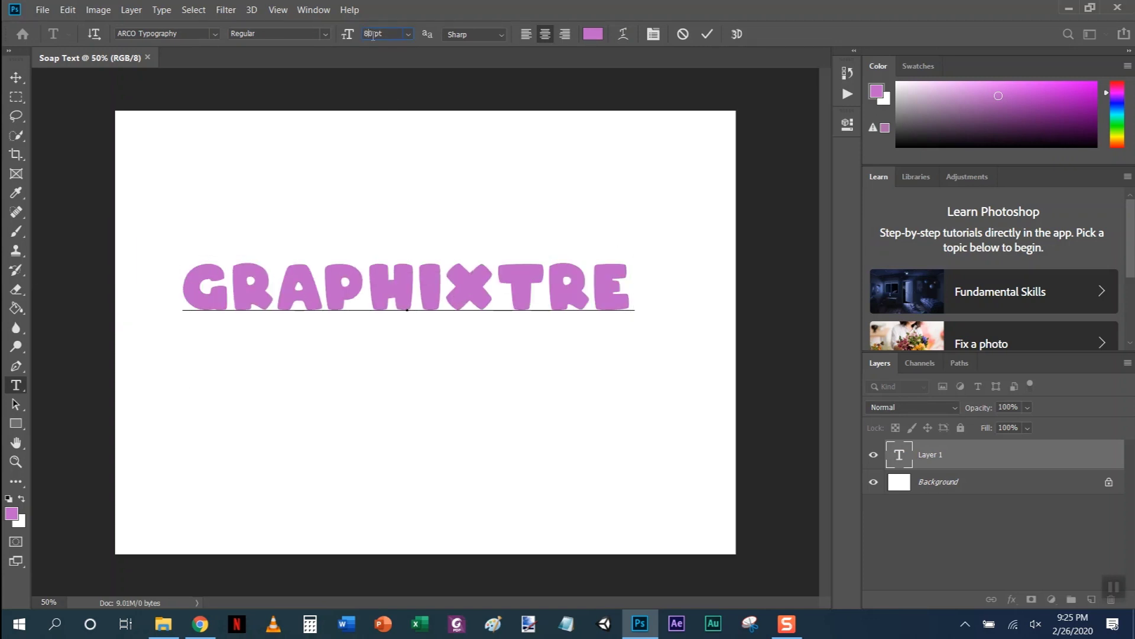
pyautogui.hotkey('ctrl', 'a')
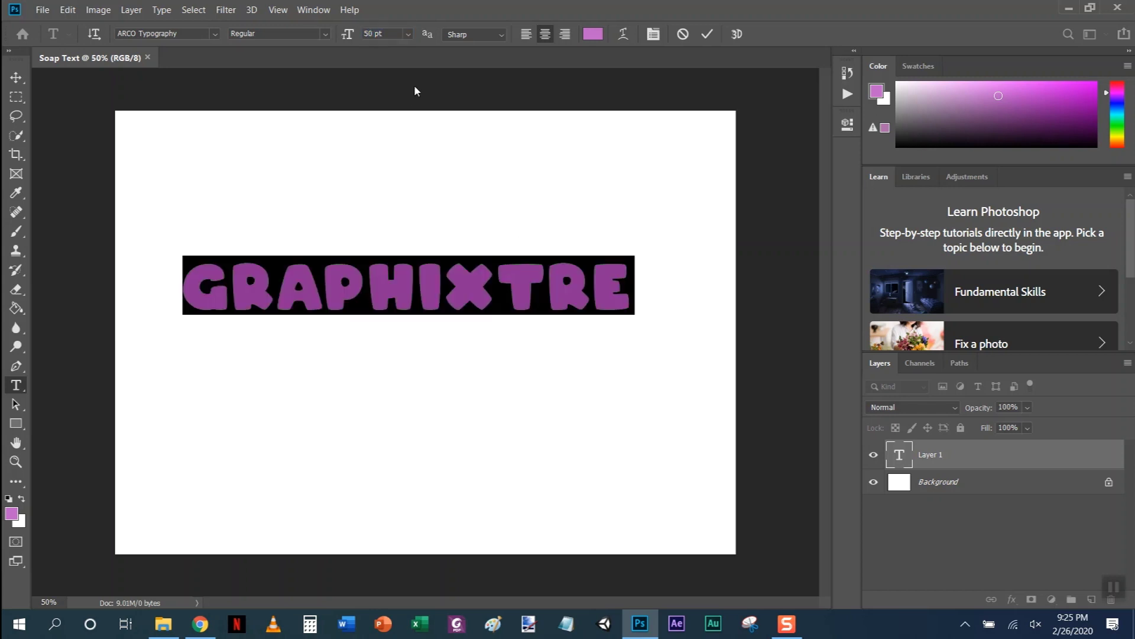
pyautogui.press('Return')
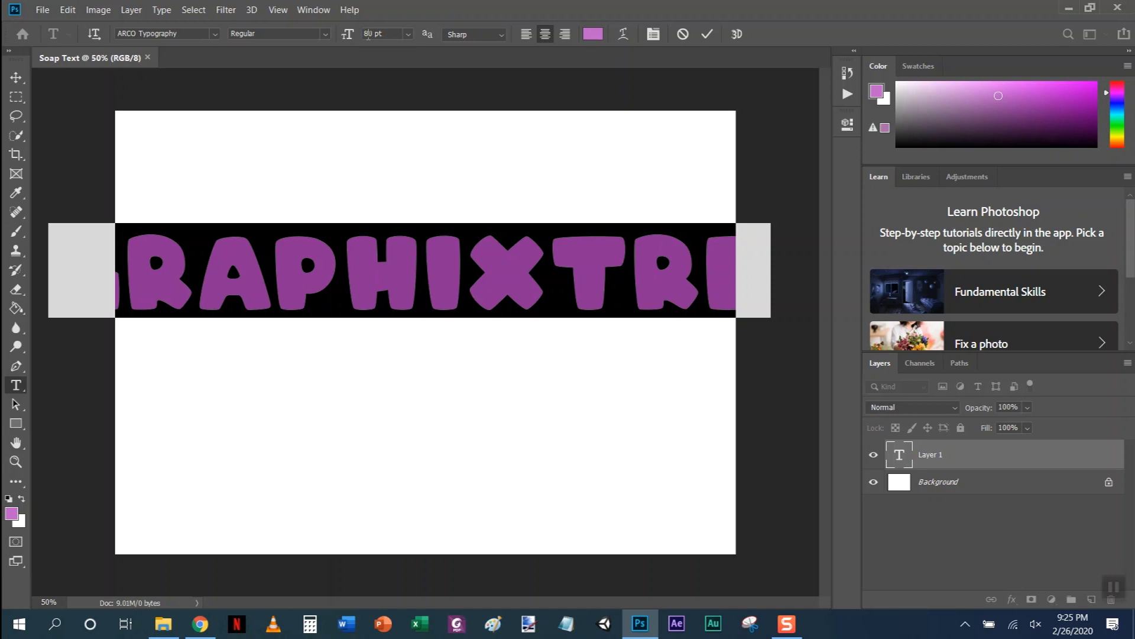
pyautogui.press('Return')
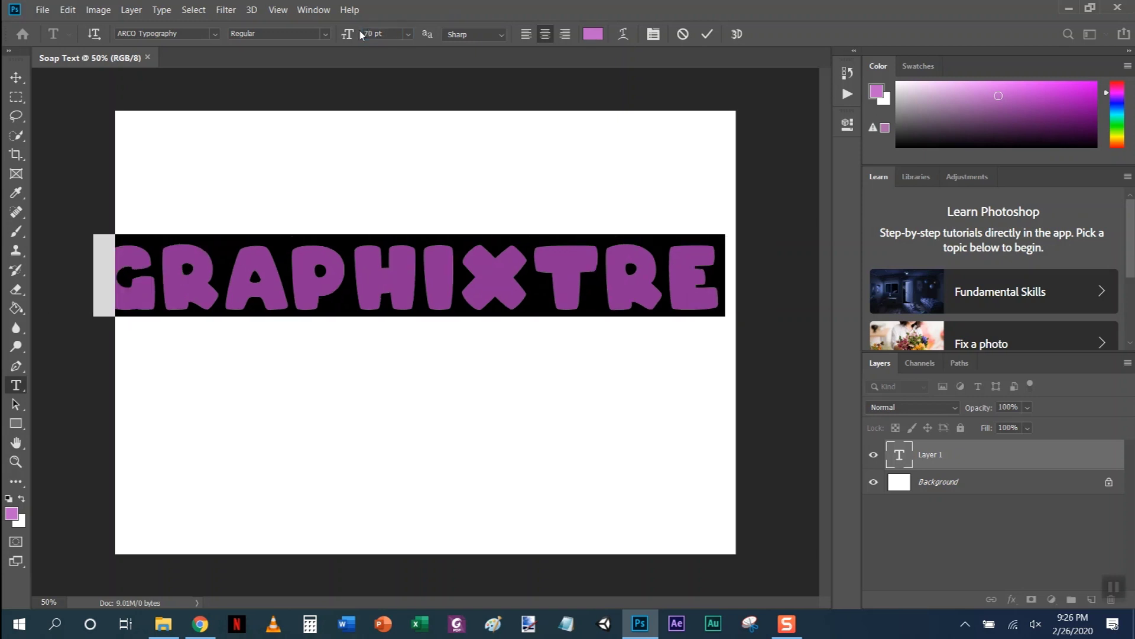
pyautogui.write('60')
pyautogui.press('Return')
pyautogui.moveTo(476, 278); pyautogui.dragTo(481, 285)
pyautogui.click(442, 286)
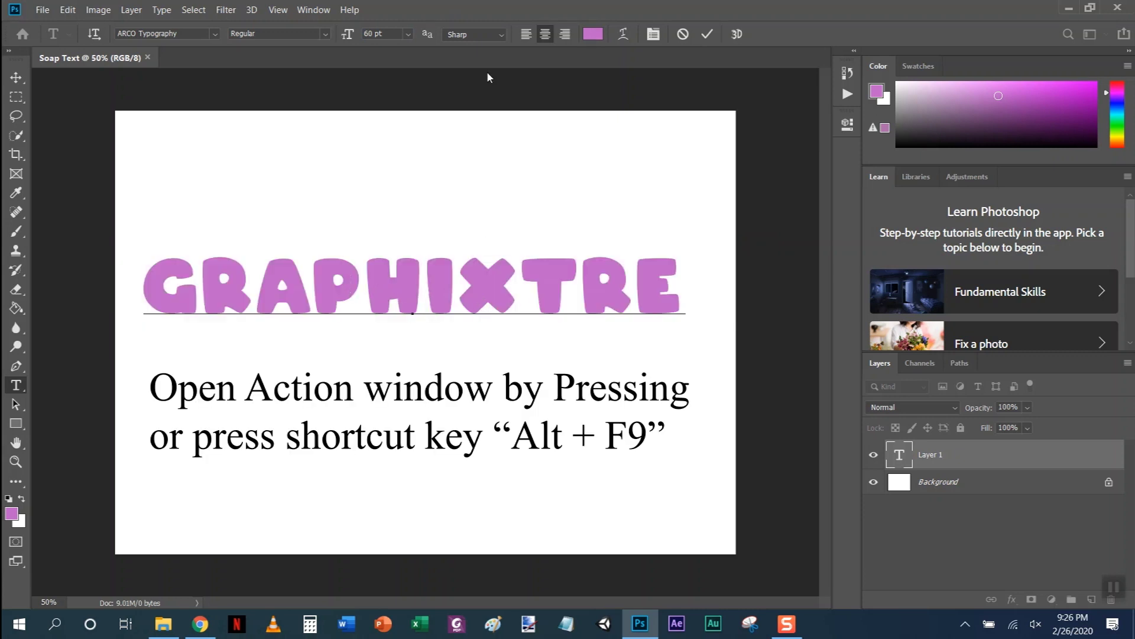
# Show the Actions panel with the Soap Bubbles by Sko4 set expanded.
pyautogui.click(314, 9)
pyautogui.click(313, 9)
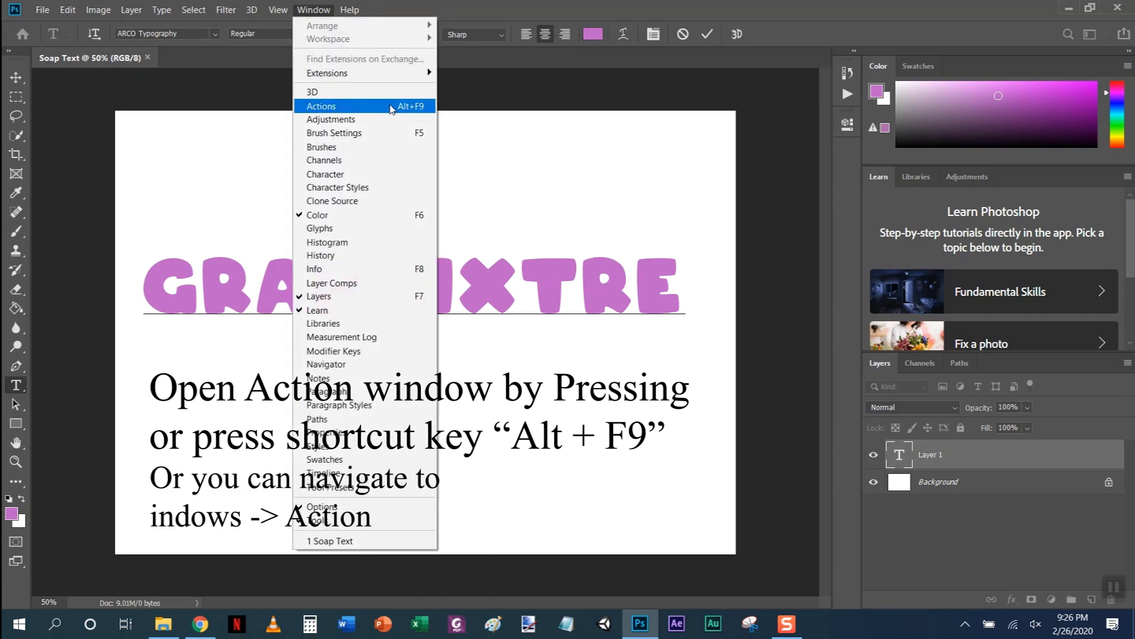
pyautogui.click(363, 107)
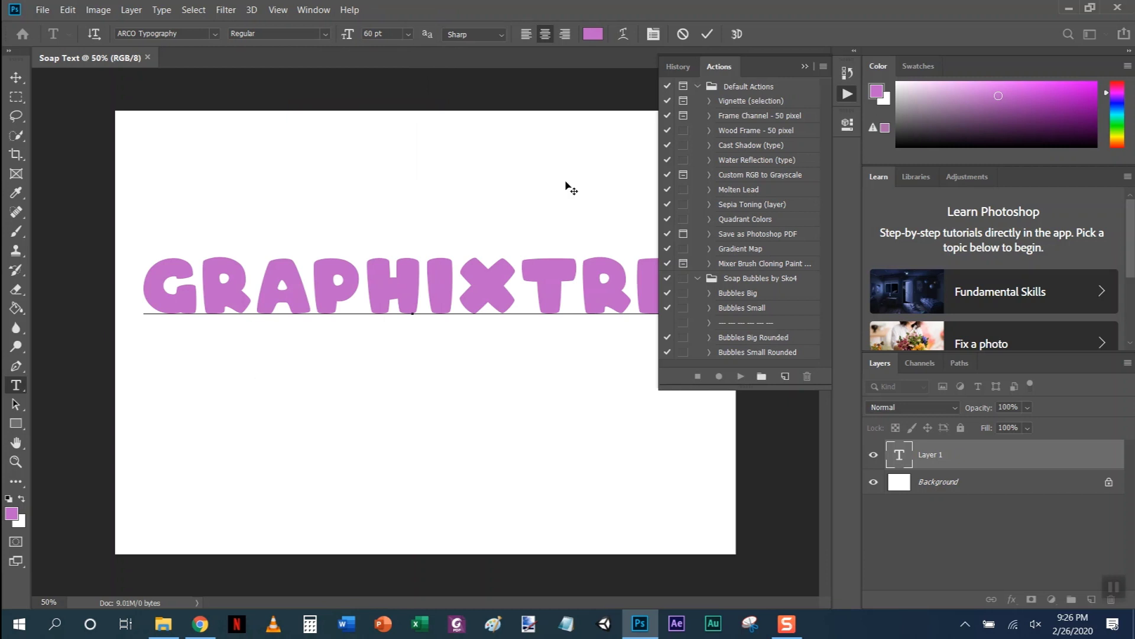
pyautogui.click(804, 67)
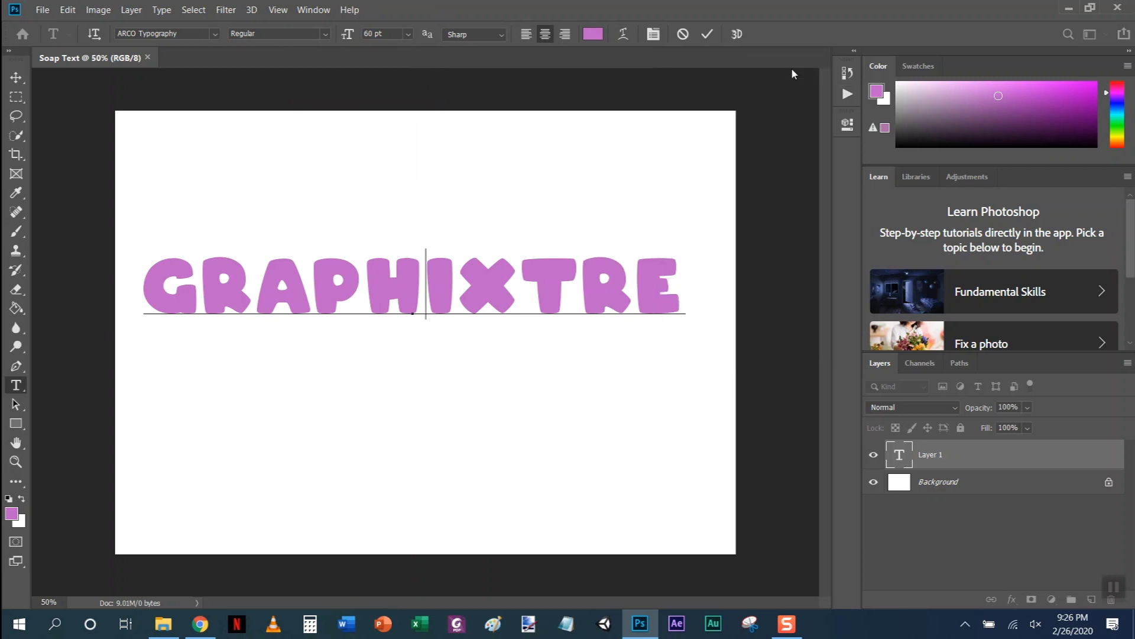
pyautogui.click(846, 74)
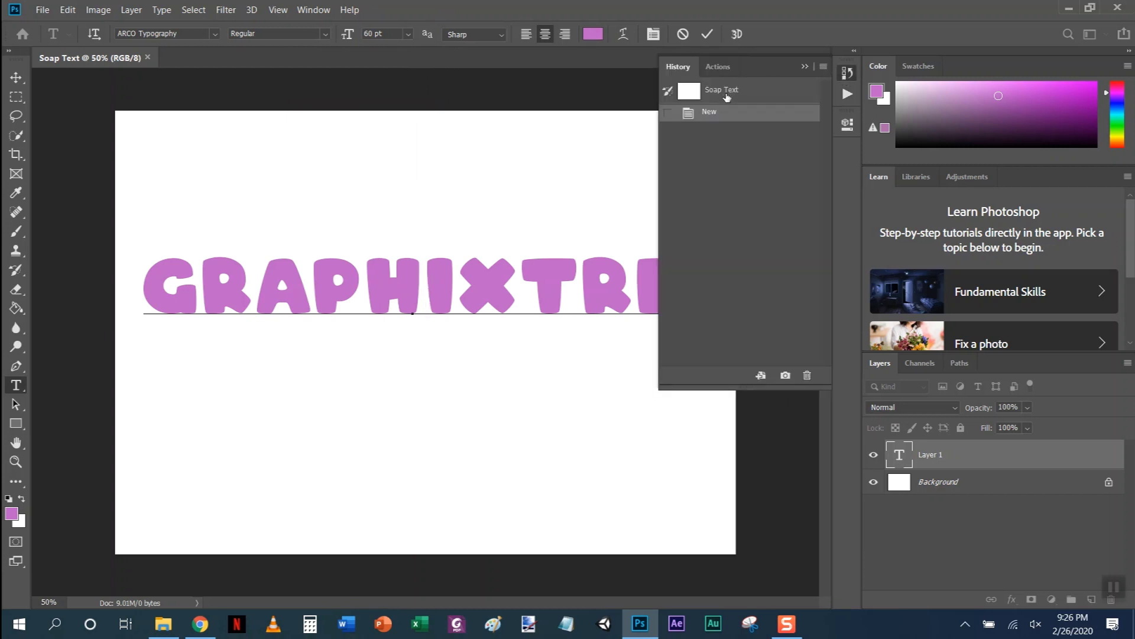
pyautogui.click(725, 70)
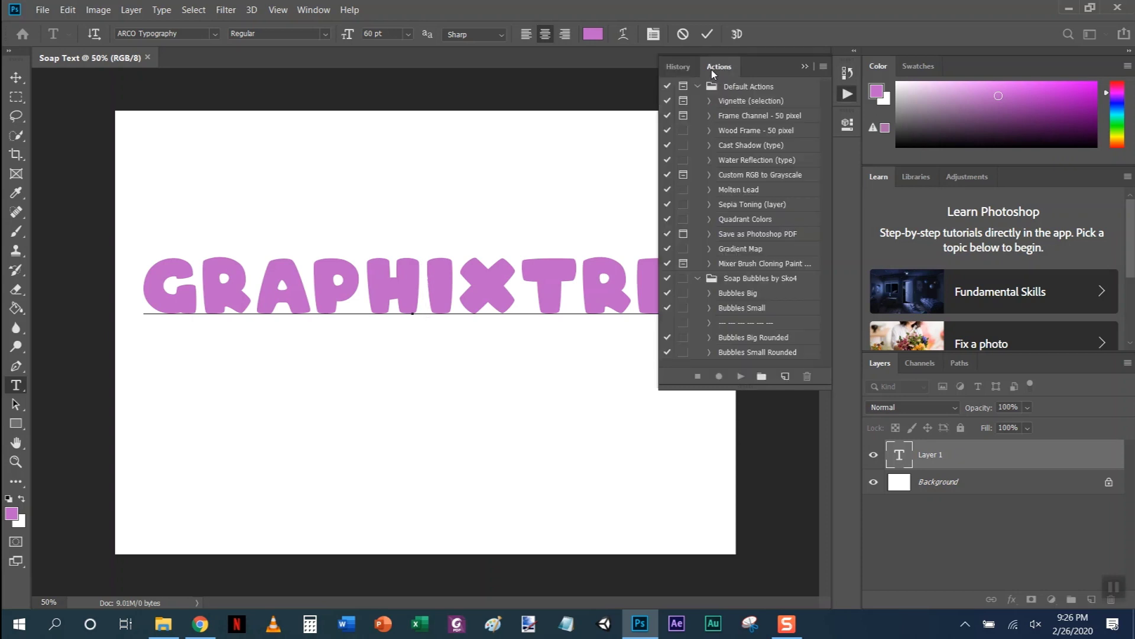
pyautogui.click(697, 278)
pyautogui.click(697, 278)
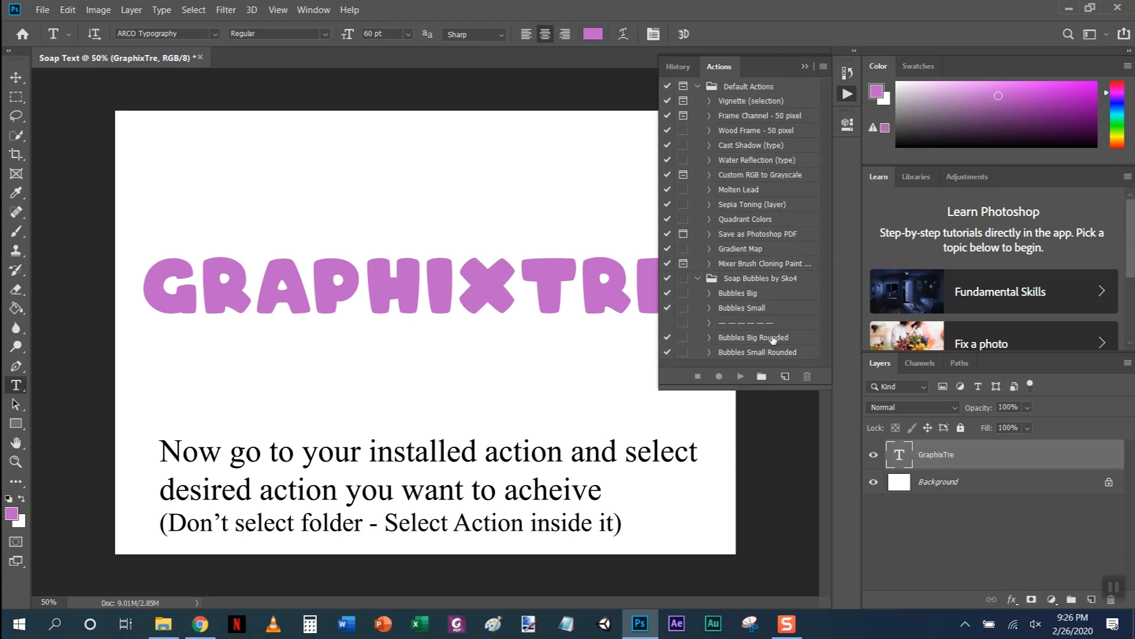
# Run the Bubbles Small action on the GraphixTre text layer.
pyautogui.click(746, 308)
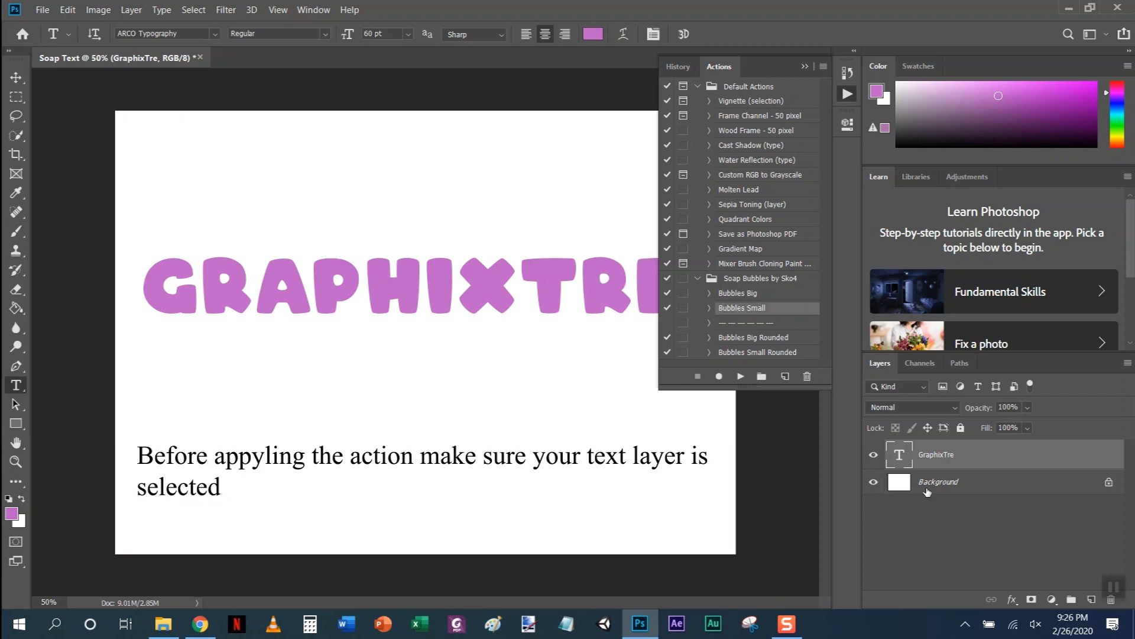
pyautogui.click(926, 484)
pyautogui.click(919, 455)
pyautogui.click(741, 379)
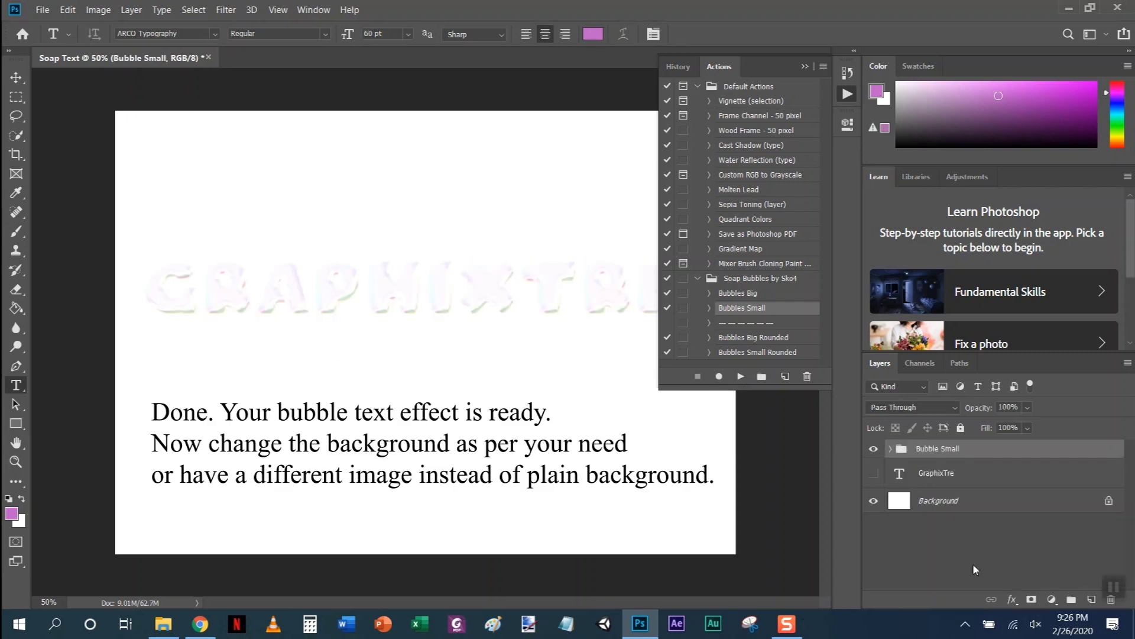
pyautogui.click(964, 503)
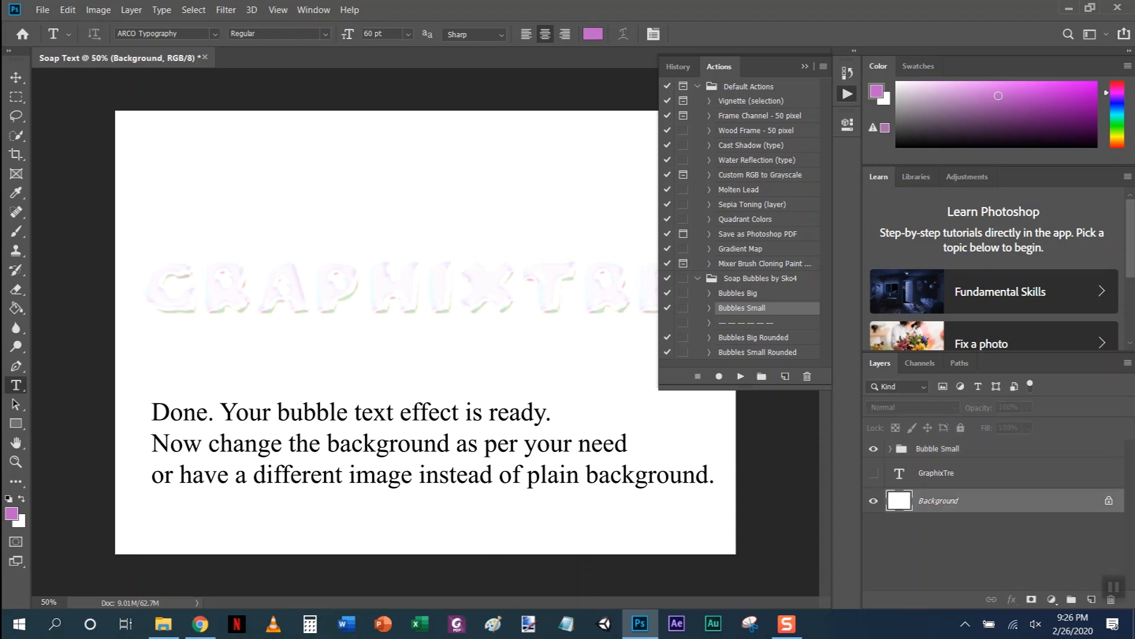
# Fill the white background with purple, hide the Actions panel, and start Save As.
pyautogui.click(16, 308)
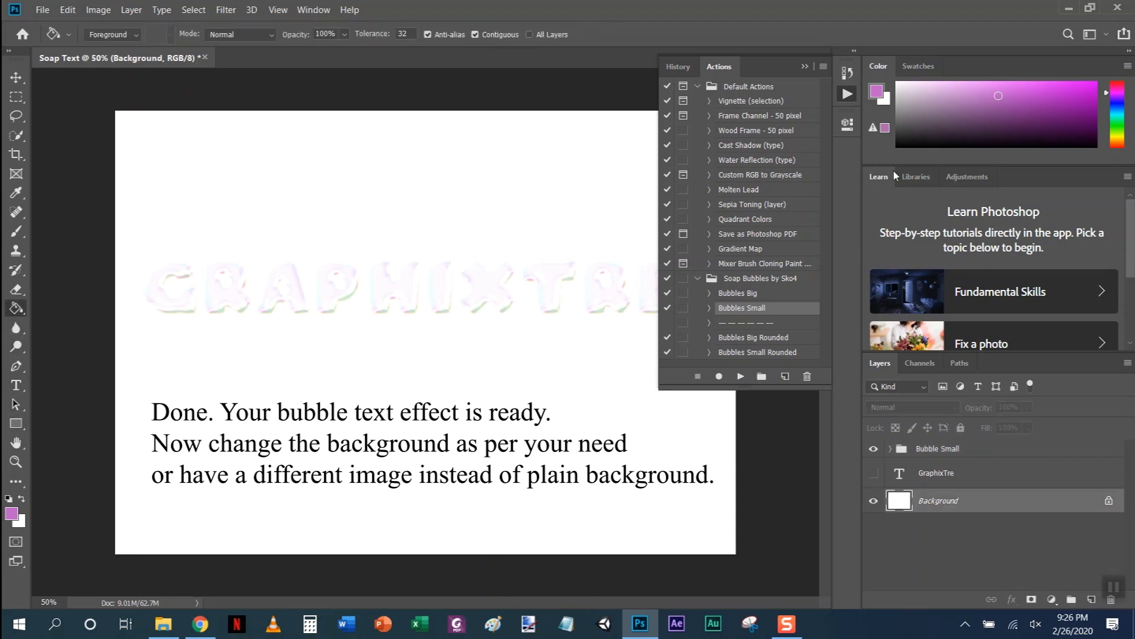
pyautogui.click(974, 103)
pyautogui.click(461, 391)
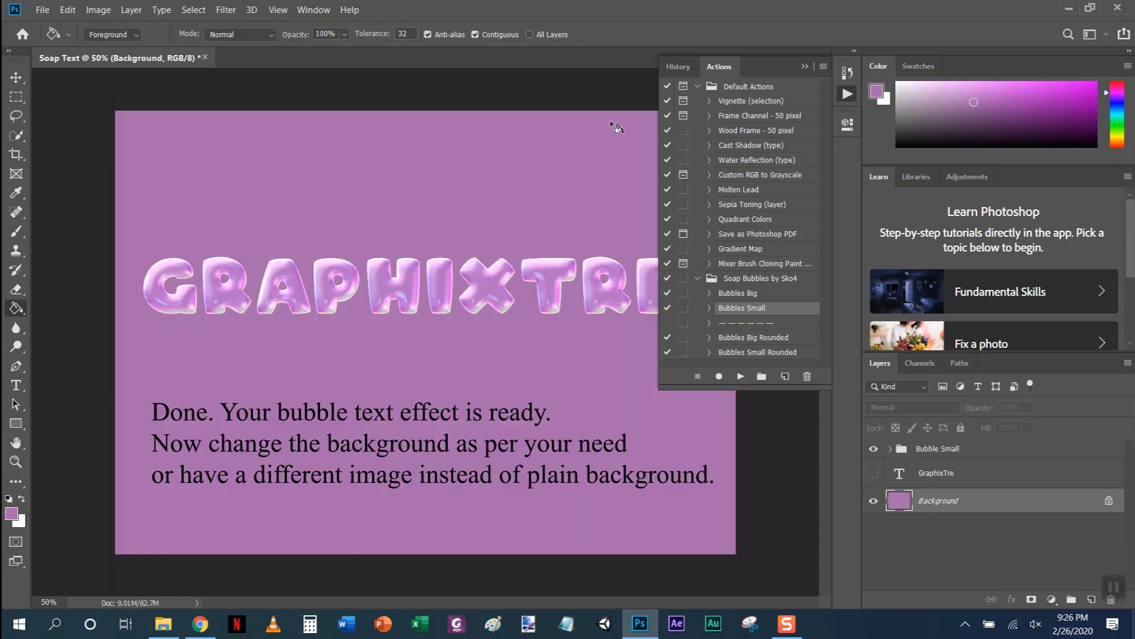
pyautogui.click(806, 67)
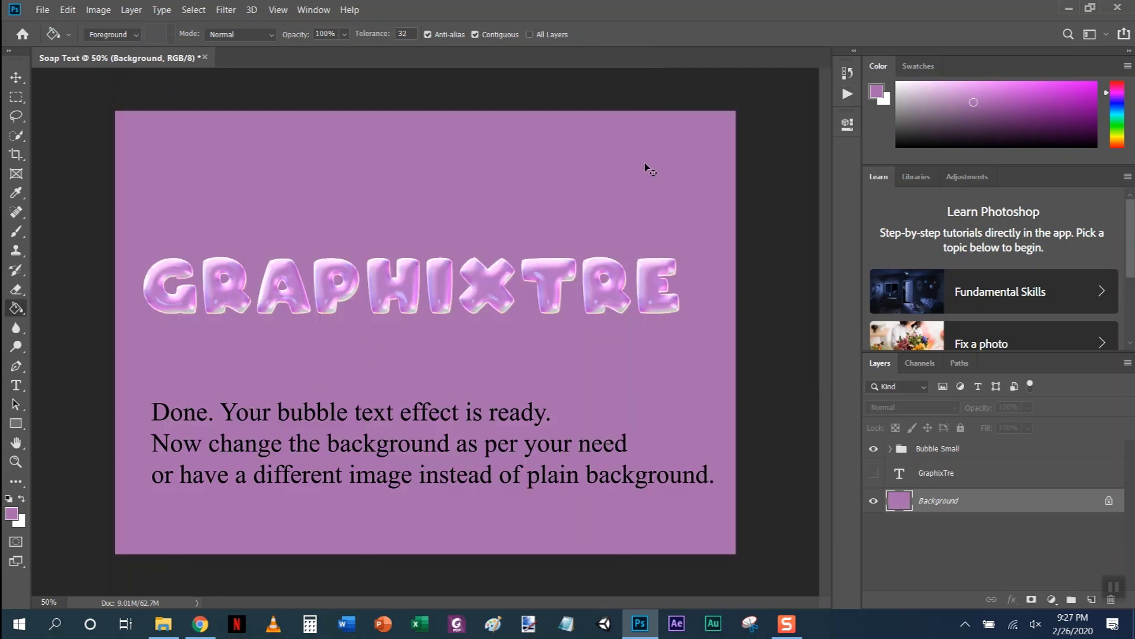
pyautogui.hotkey('ctrl', 'shift', 's')
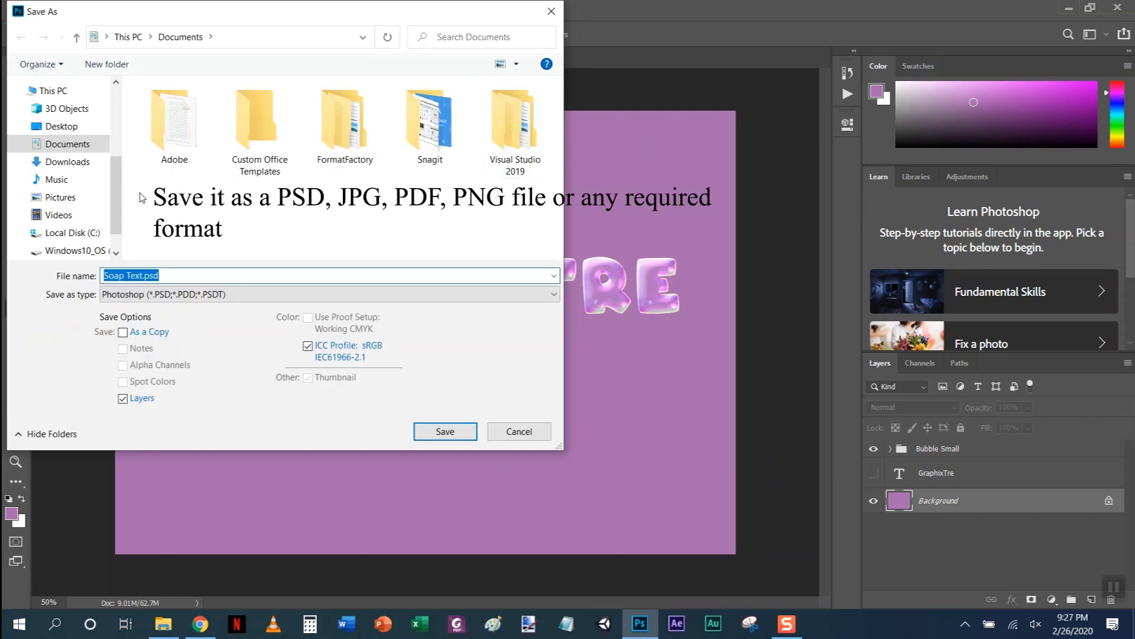
# Save the image as Soap Text.jpg in Desktop > Soap Action at JPEG quality 8.
pyautogui.click(92, 129)
pyautogui.doubleClick(203, 114)
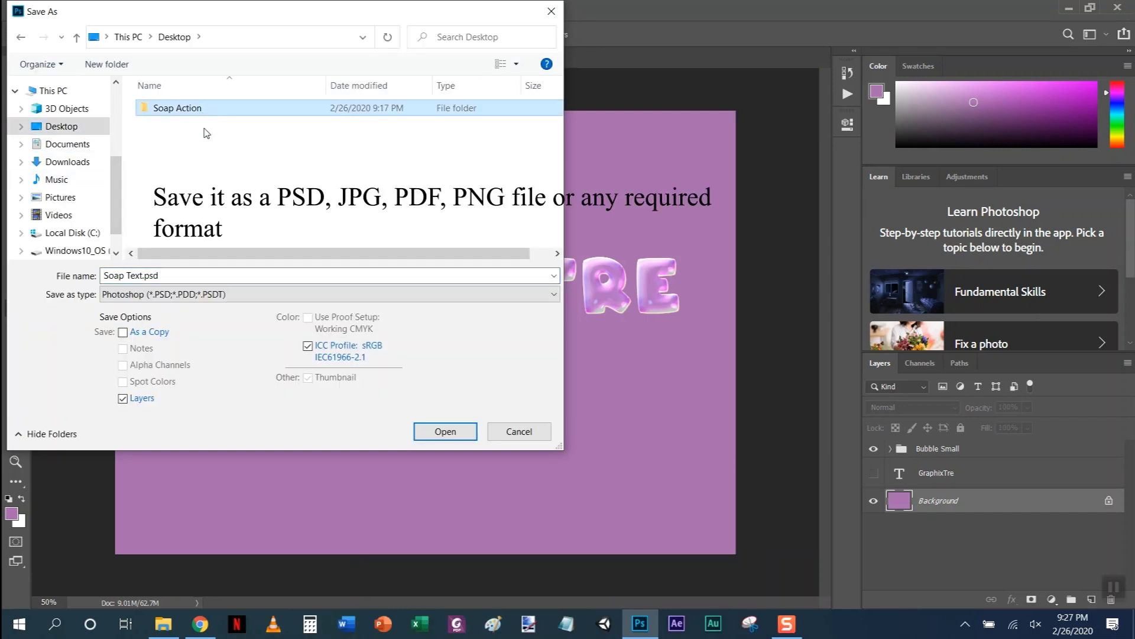
pyautogui.click(205, 296)
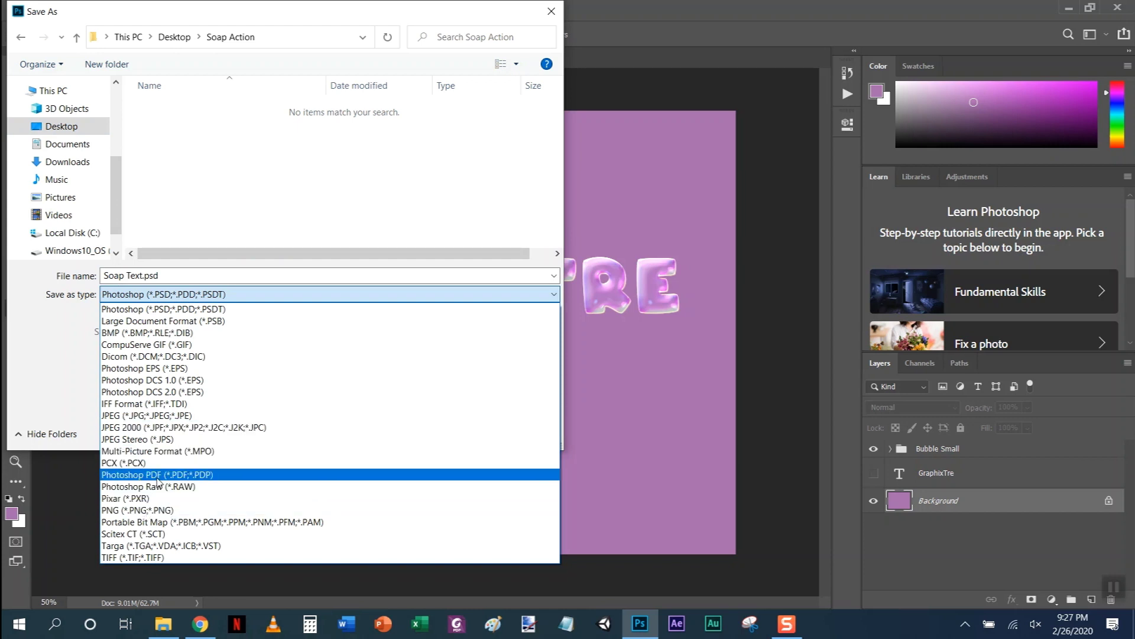
pyautogui.click(151, 415)
pyautogui.press('Return')
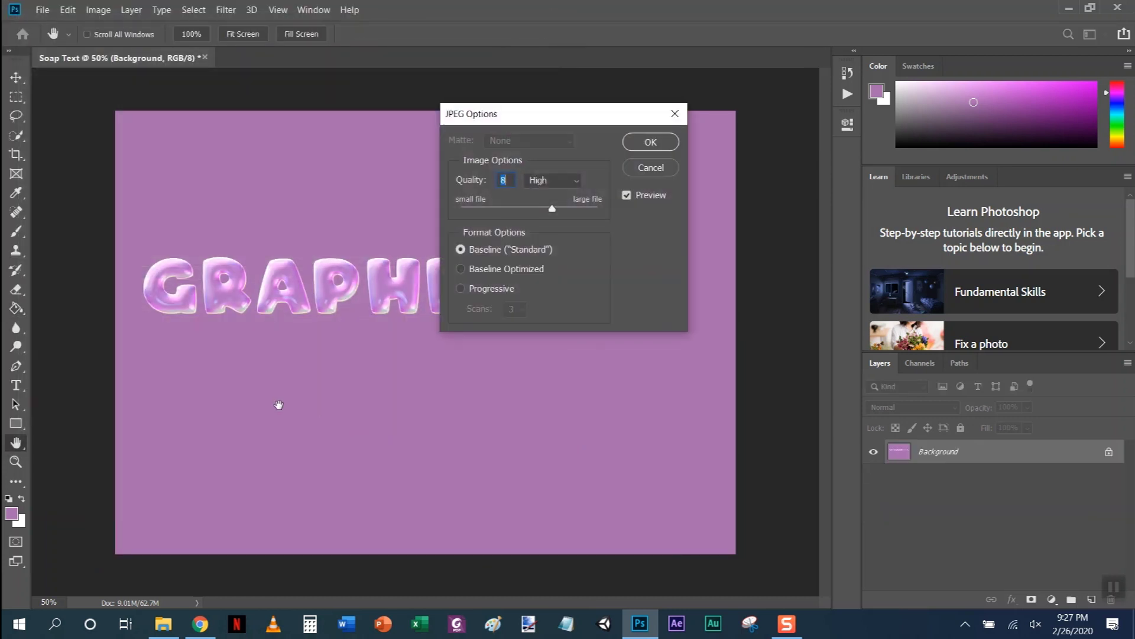
pyautogui.click(650, 142)
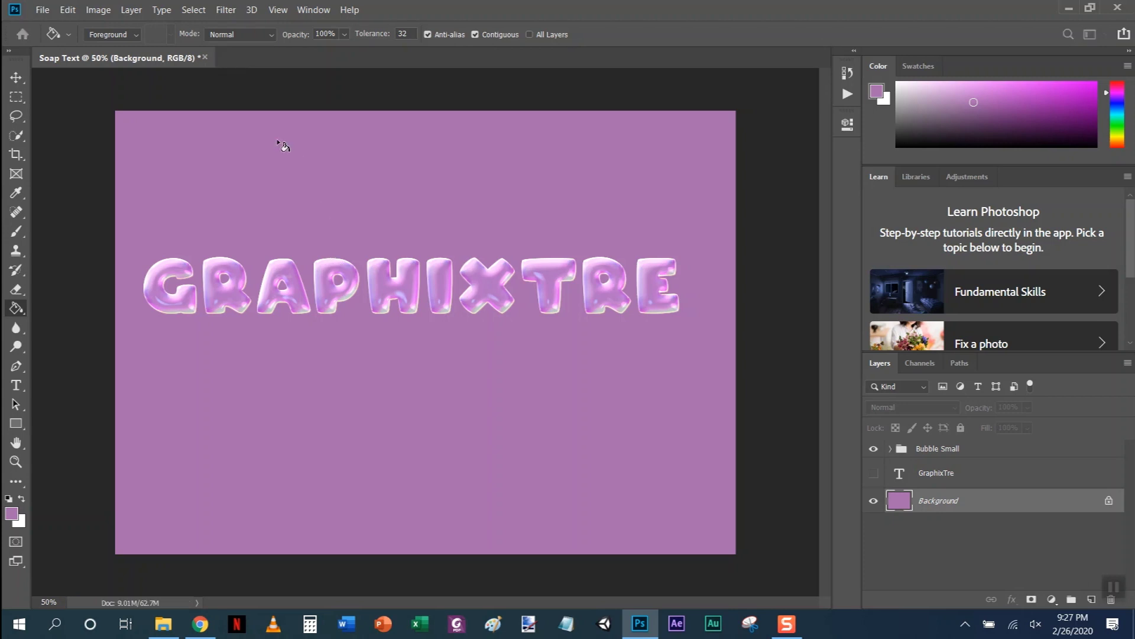
pyautogui.hotkey('ctrl', 'n')
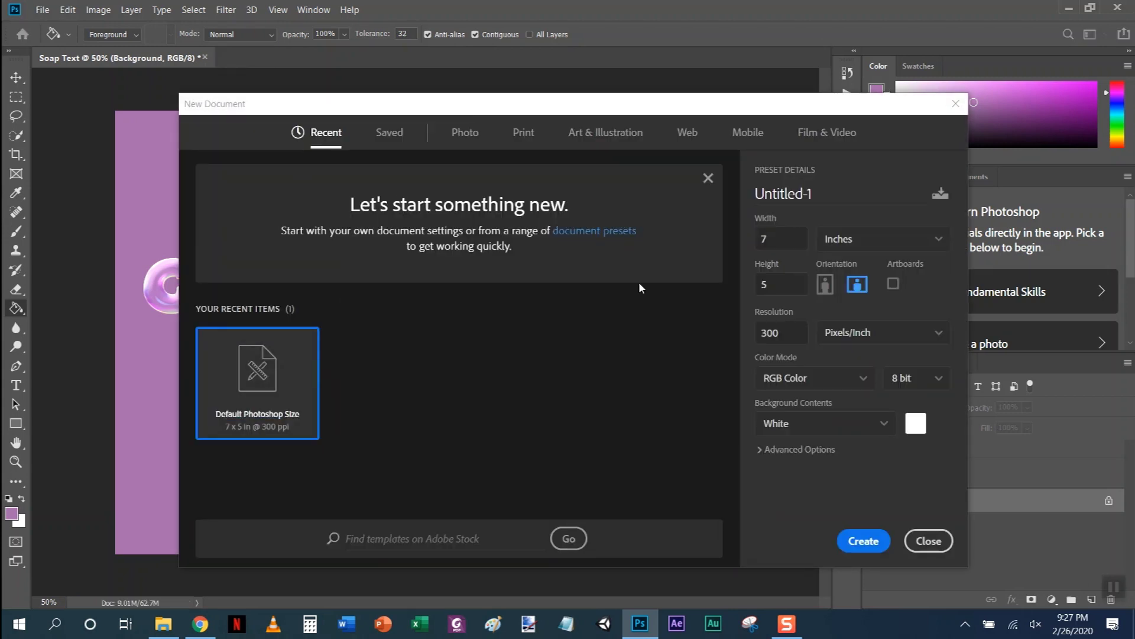
# Create a new 7 × 5 in, 300 ppi white document named 'Soap Logo'.
pyautogui.doubleClick(781, 193)
pyautogui.write('Soap Logo')
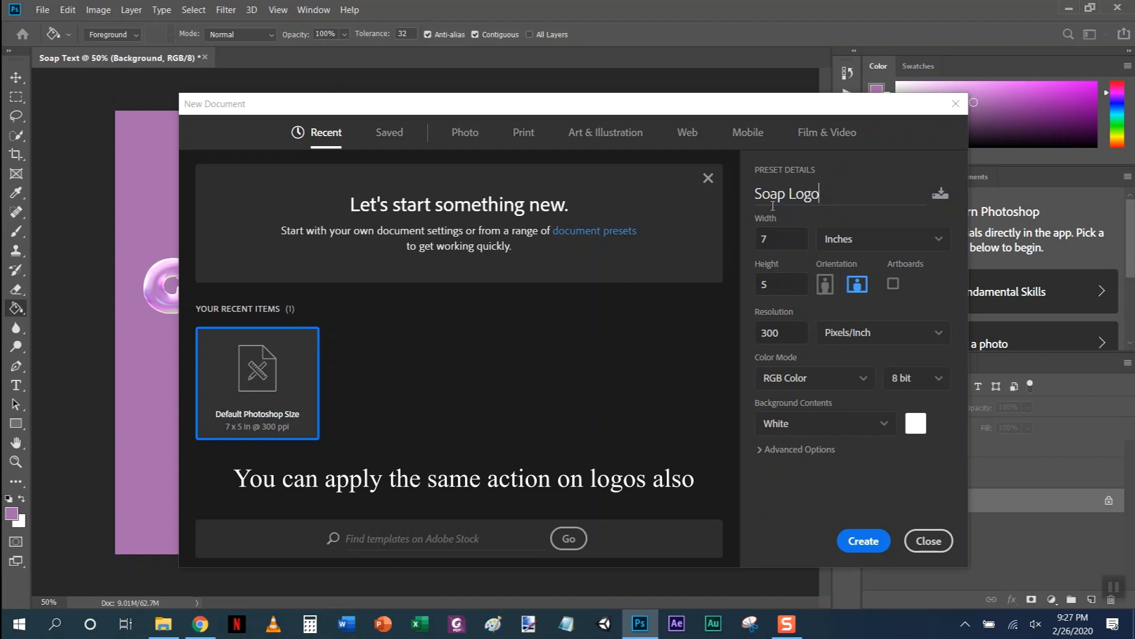
pyautogui.click(860, 541)
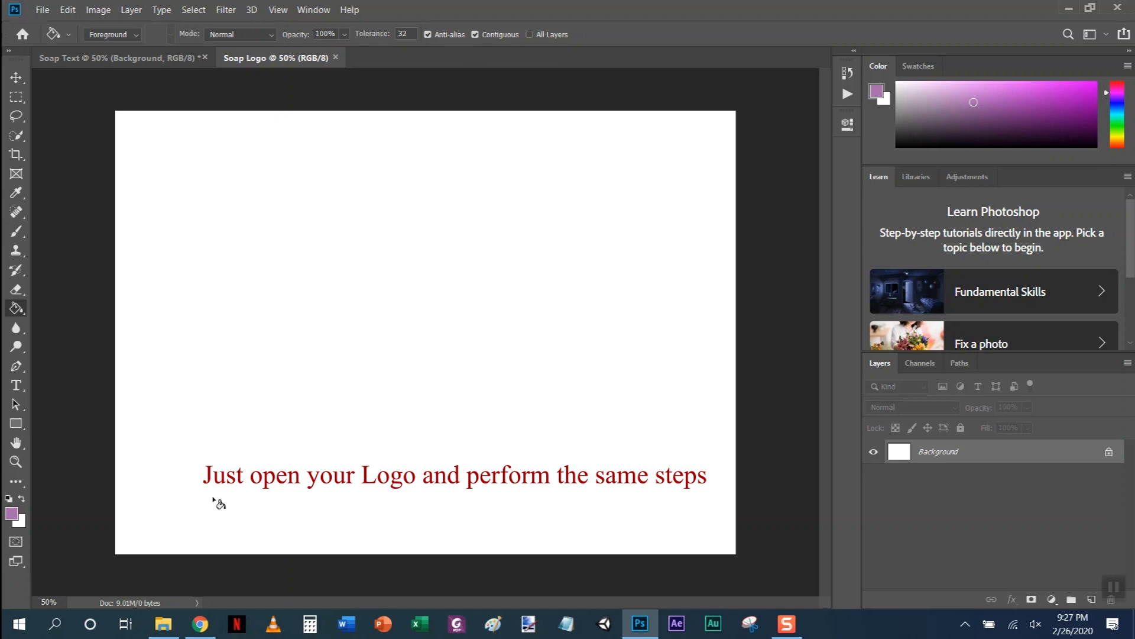
pyautogui.click(166, 622)
# Drag Tree.png from the Soap Action folder onto the Soap Logo canvas as a Tree layer.
pyautogui.click(398, 149)
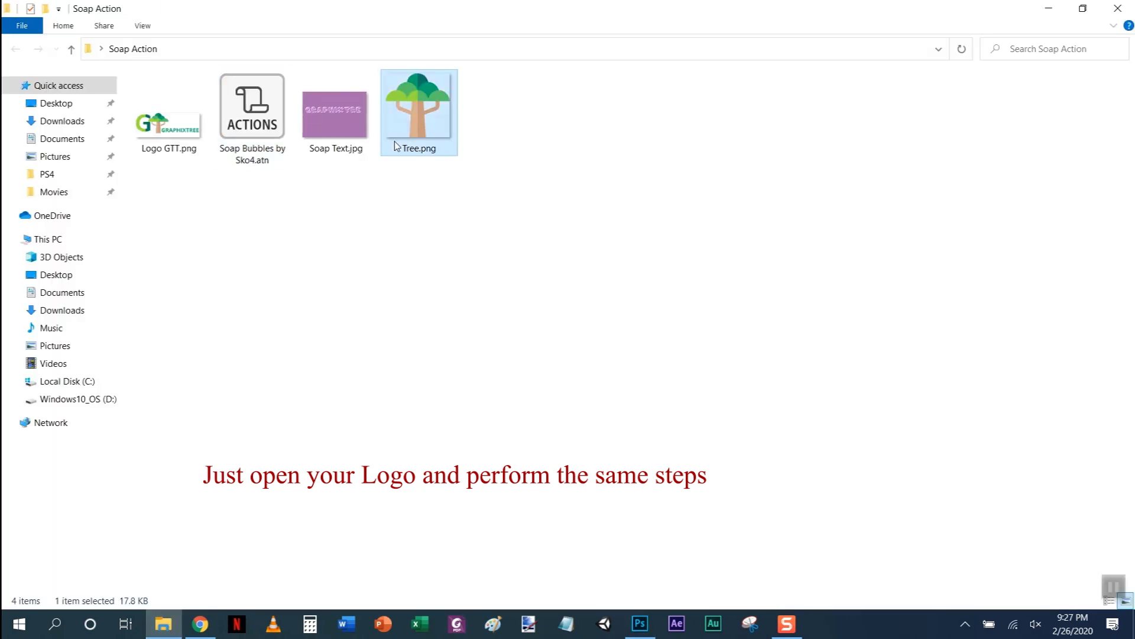
pyautogui.moveTo(404, 141); pyautogui.dragTo(688, 524)
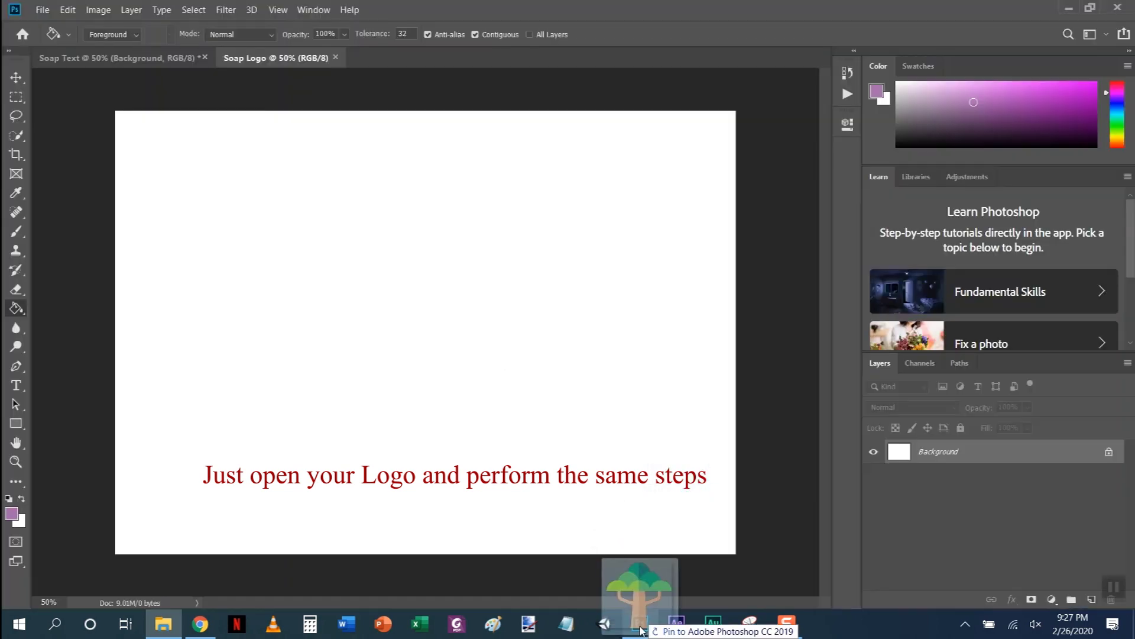
pyautogui.moveTo(688, 523); pyautogui.dragTo(447, 358)
pyautogui.press('Return')
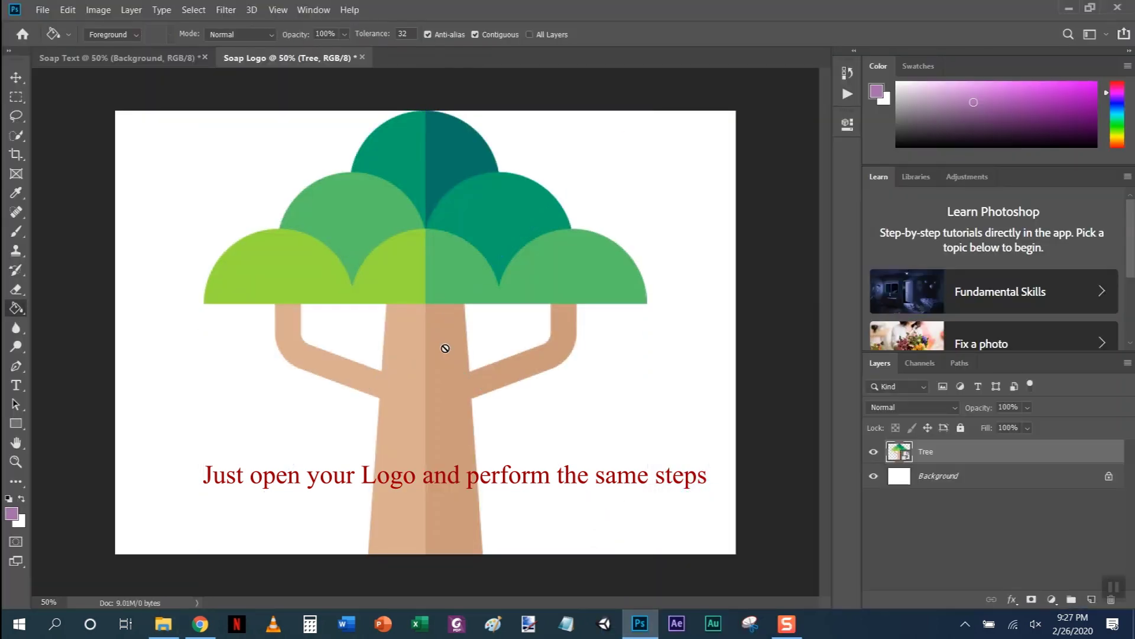
pyautogui.click(961, 476)
# Run Bubbles Small from the Soap Bubbles by Sko4 set on the Tree layer.
pyautogui.click(845, 71)
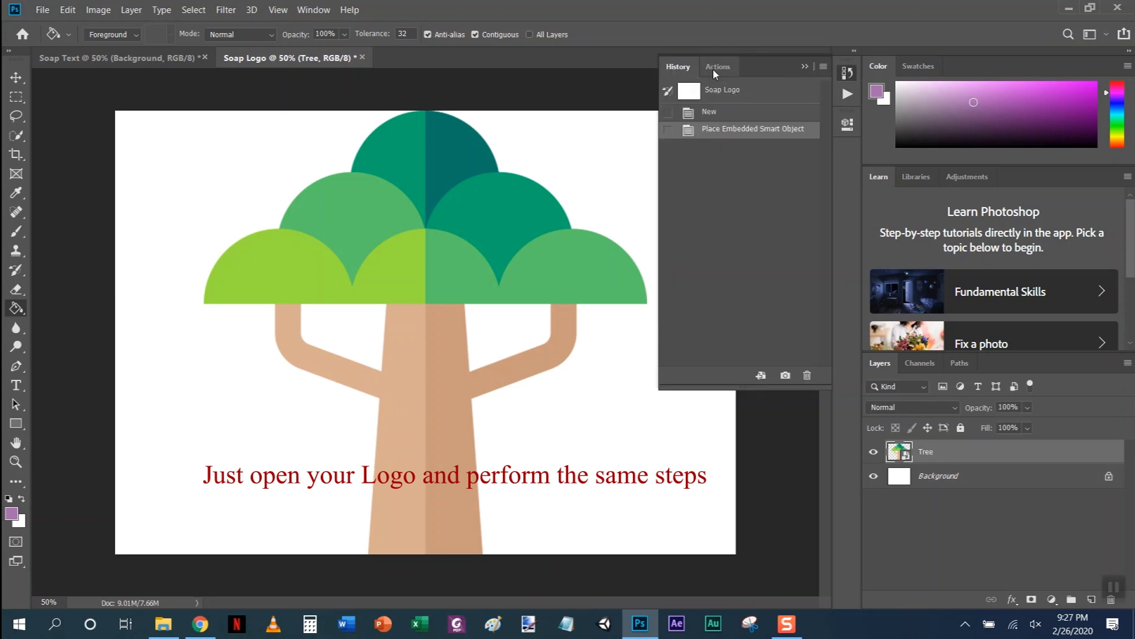
pyautogui.click(714, 69)
pyautogui.click(314, 10)
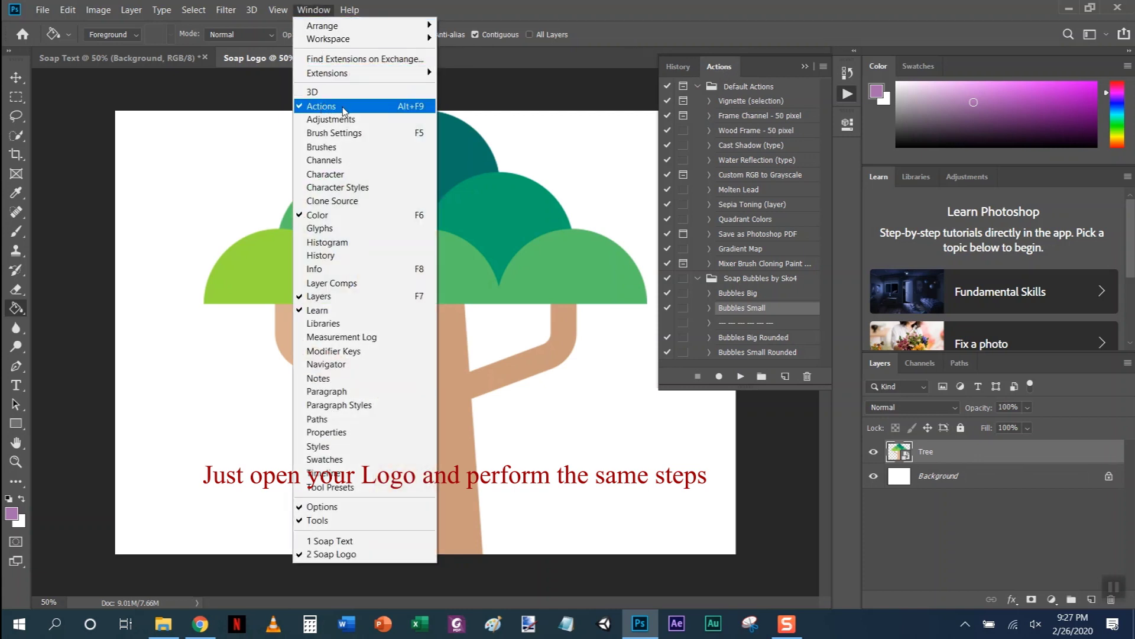
pyautogui.click(699, 278)
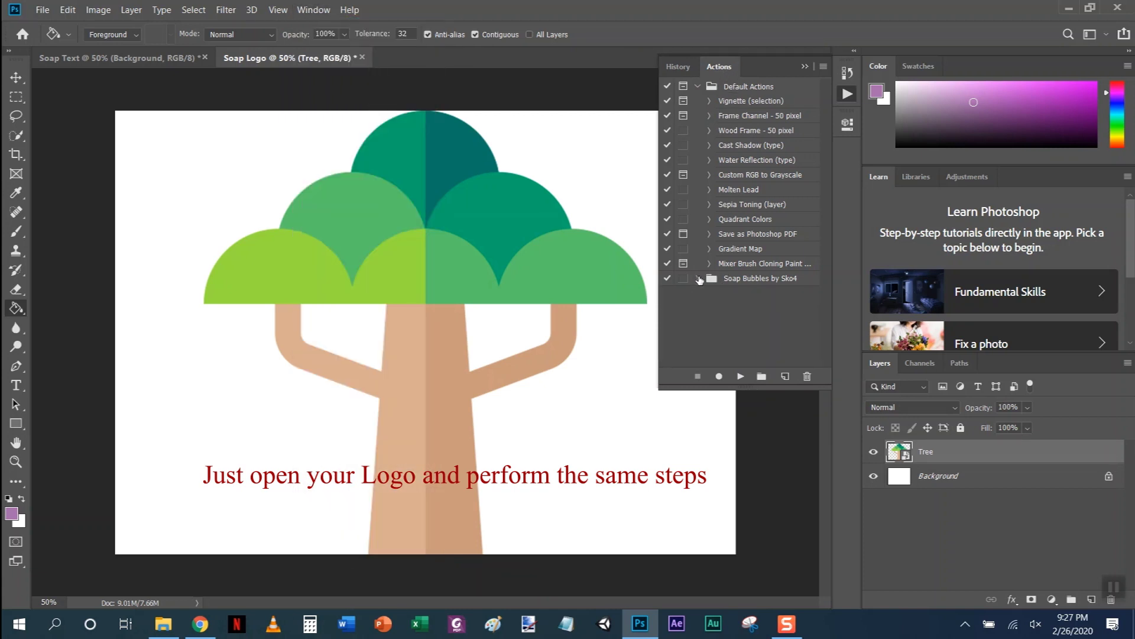
pyautogui.click(694, 279)
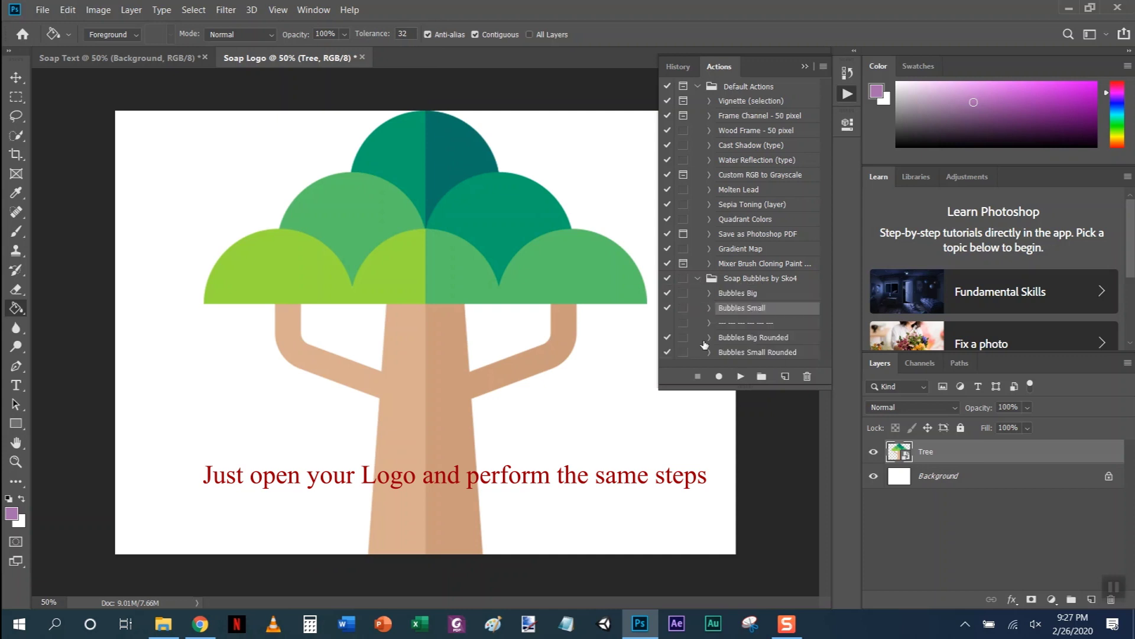
pyautogui.click(740, 295)
pyautogui.click(740, 377)
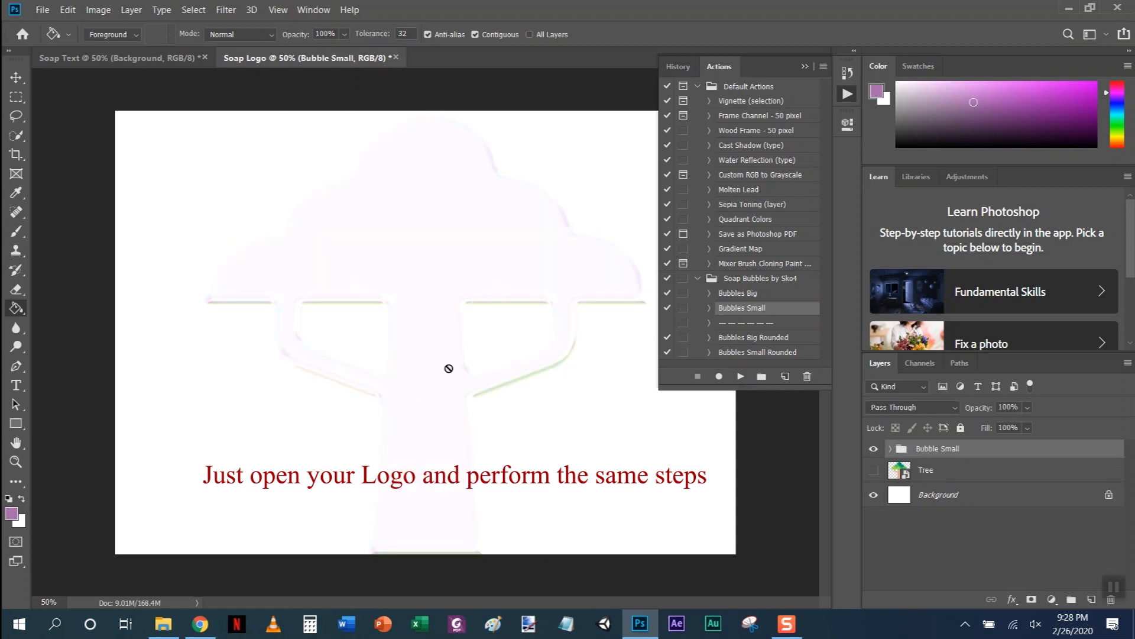
# Fill the white Background layer purple with the Paint Bucket and save as JPEG 'Soap Logo'.
pyautogui.click(956, 501)
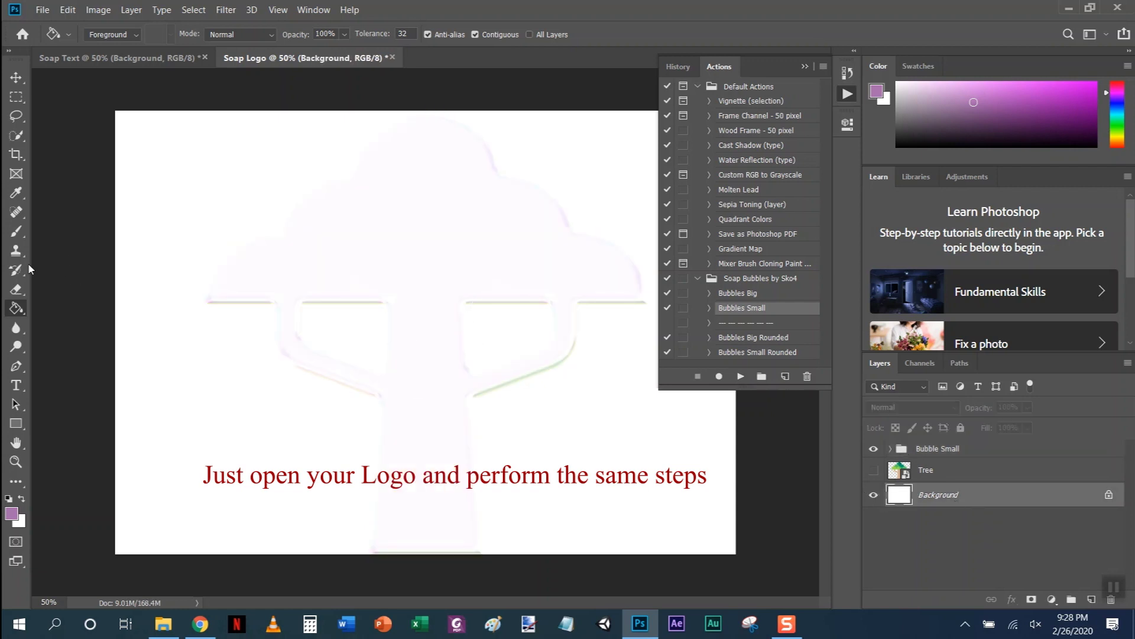
pyautogui.click(143, 359)
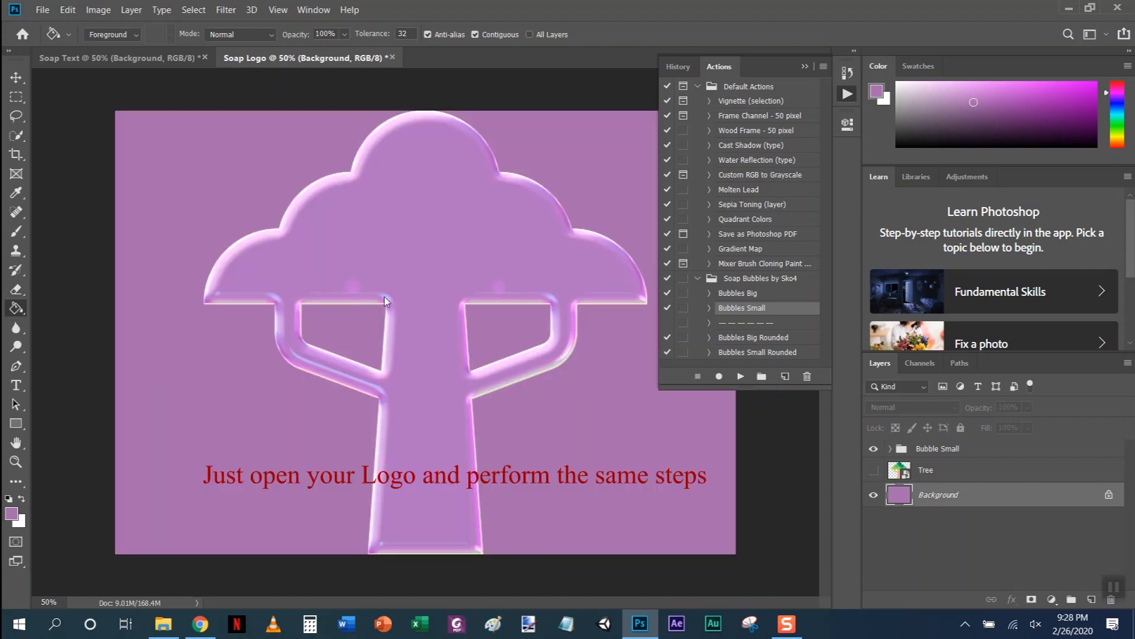
pyautogui.hotkey('ctrl', 'shift', 's')
pyautogui.click(187, 294)
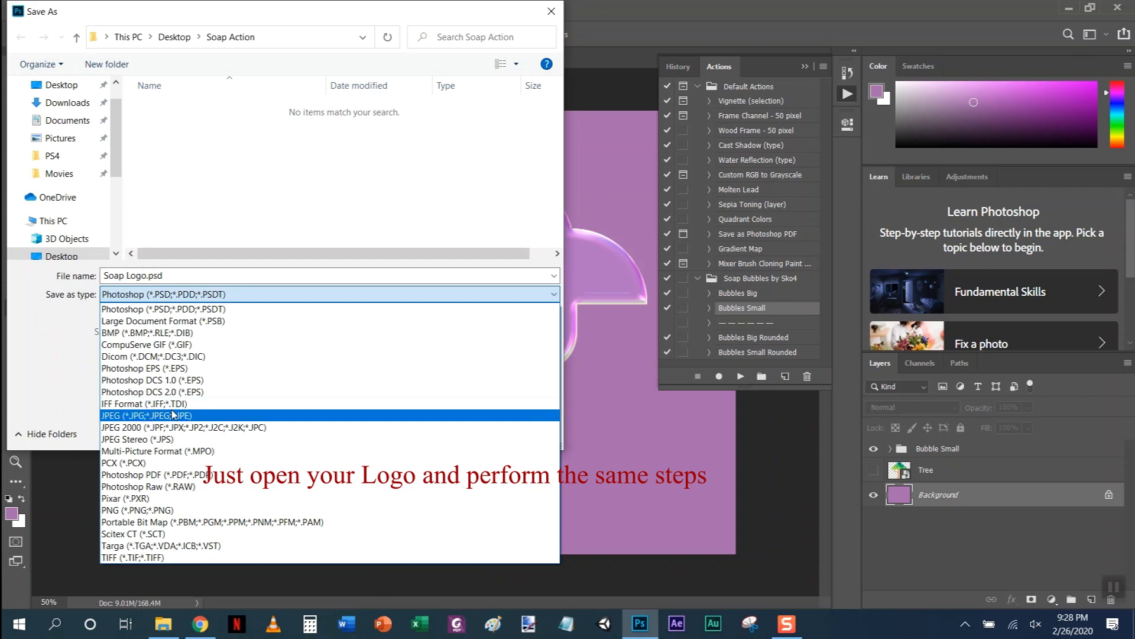
pyautogui.click(236, 415)
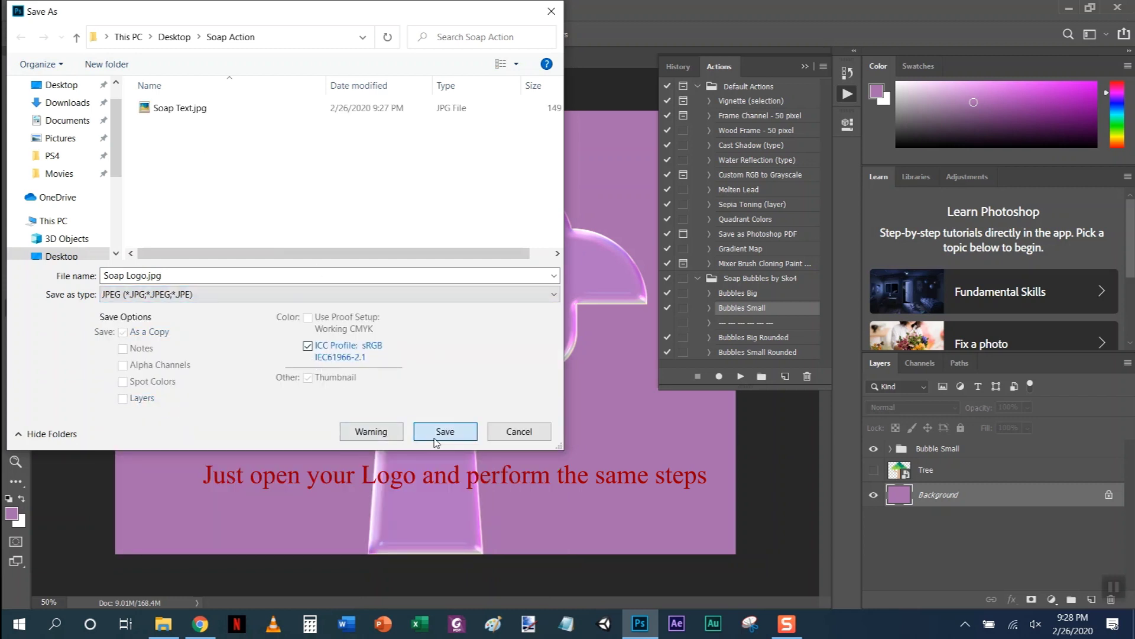
pyautogui.click(434, 437)
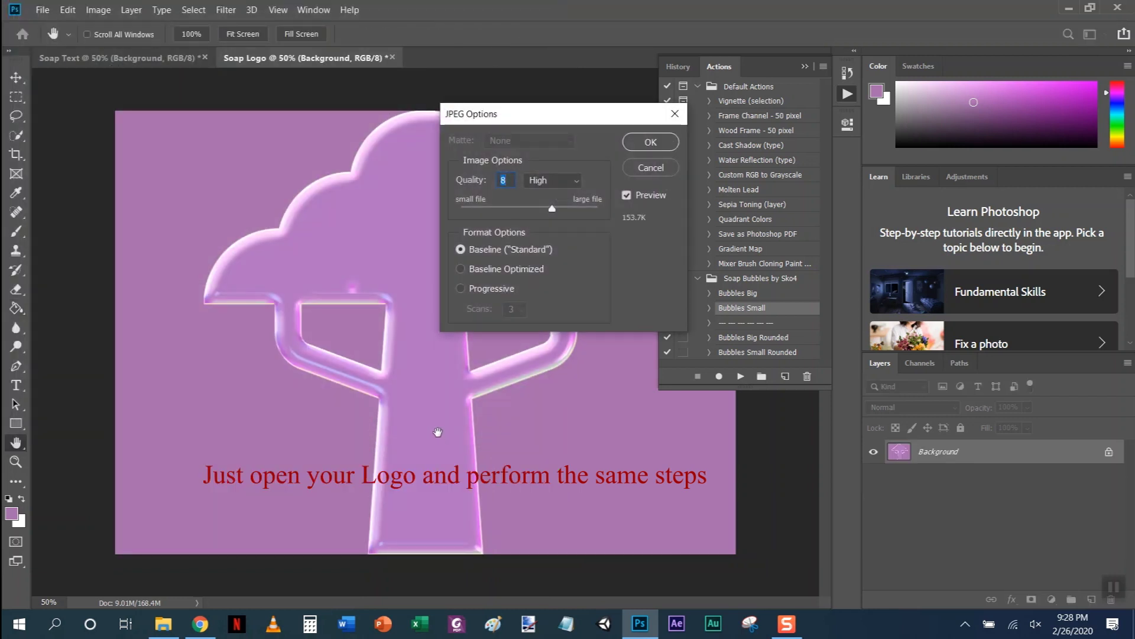
pyautogui.click(648, 144)
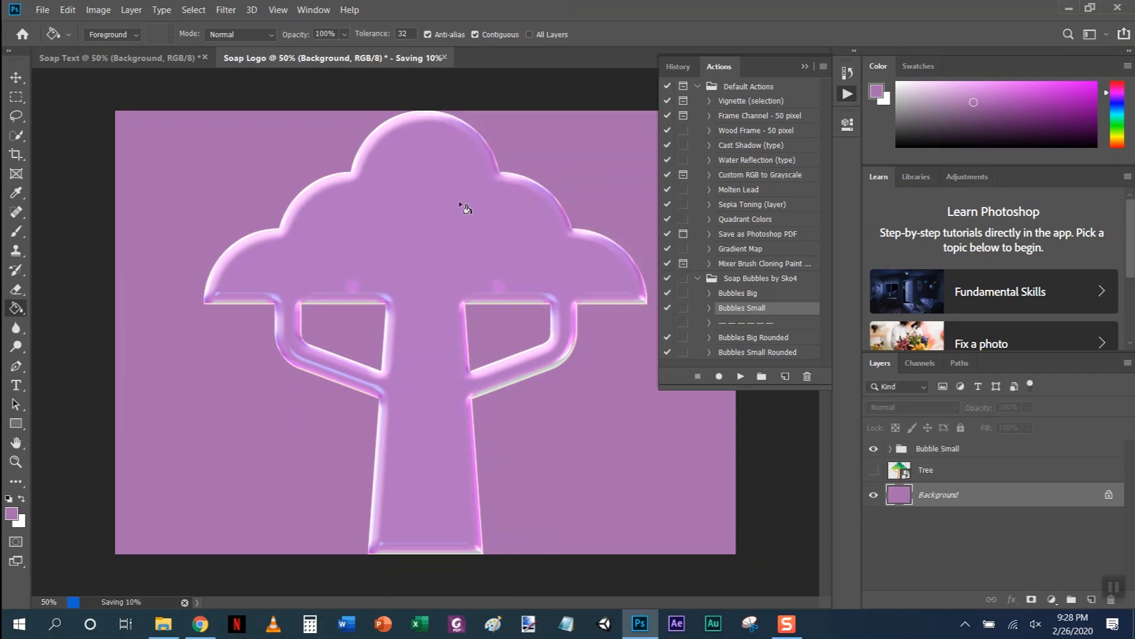